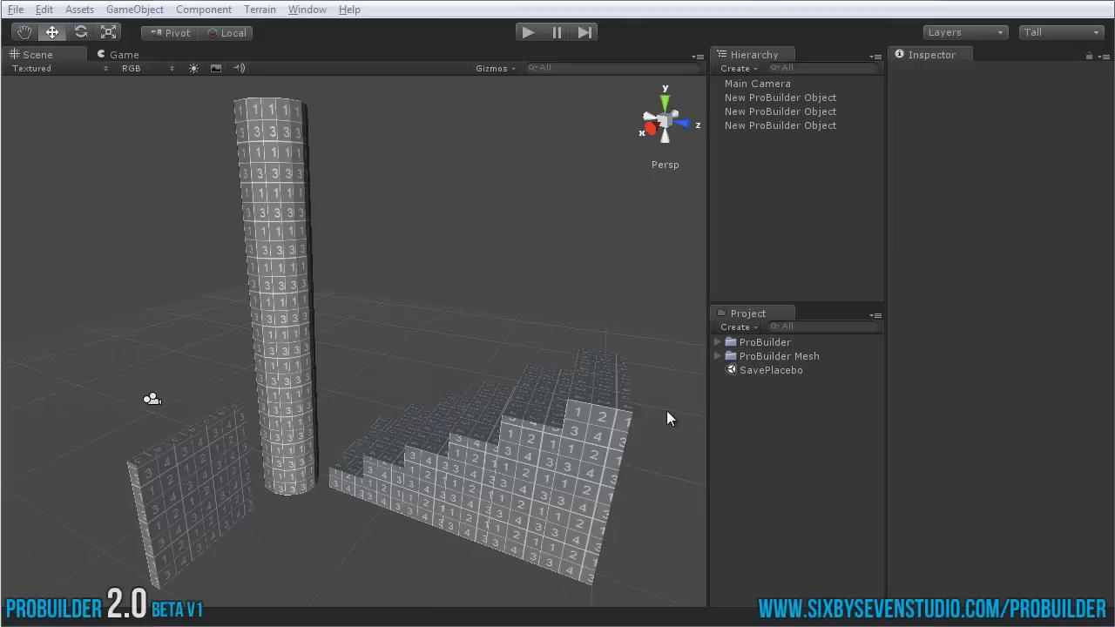
Examine the staircase, tall column and wall panel from several angles, checking the properties of the staircase and column.
alt+drag(466, 329, 468, 346)
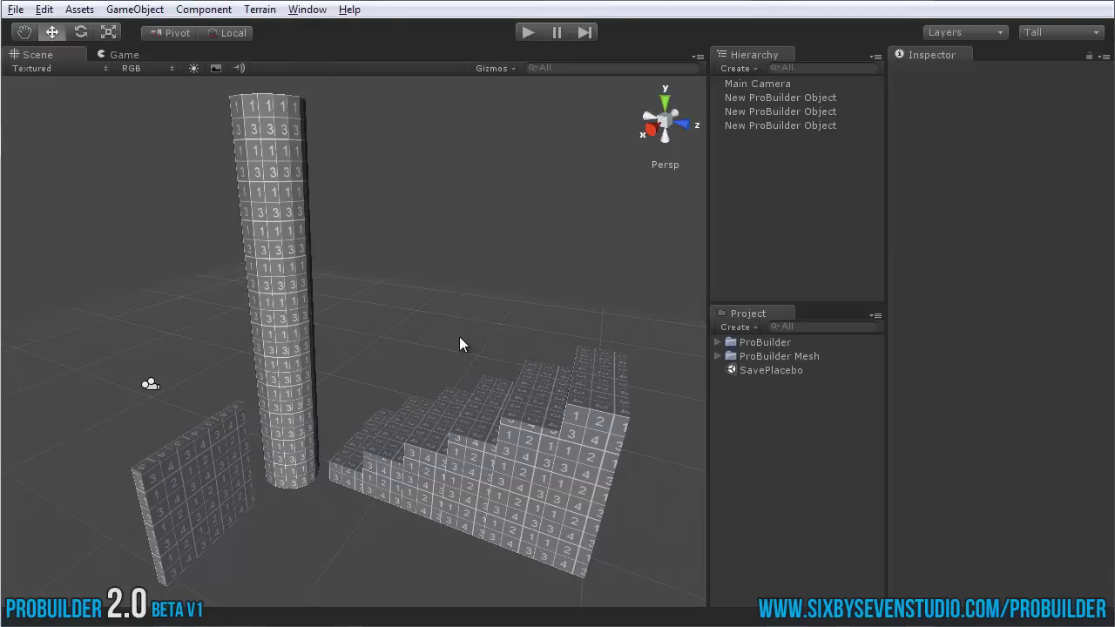
alt+drag(462, 331, 461, 337)
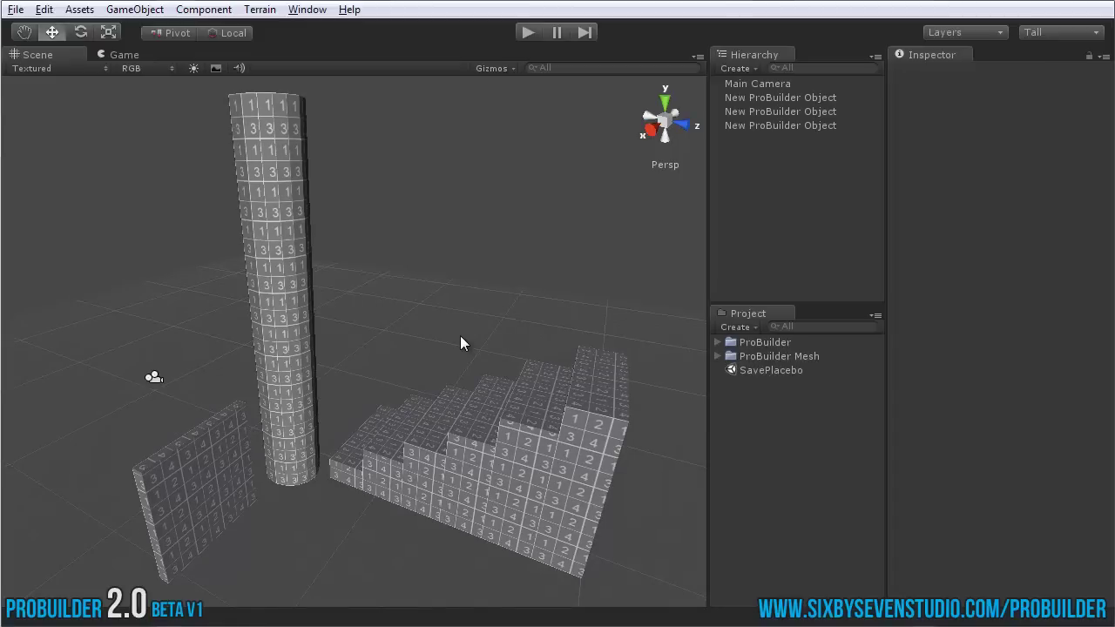
alt+drag(409, 380, 396, 386)
click(507, 449)
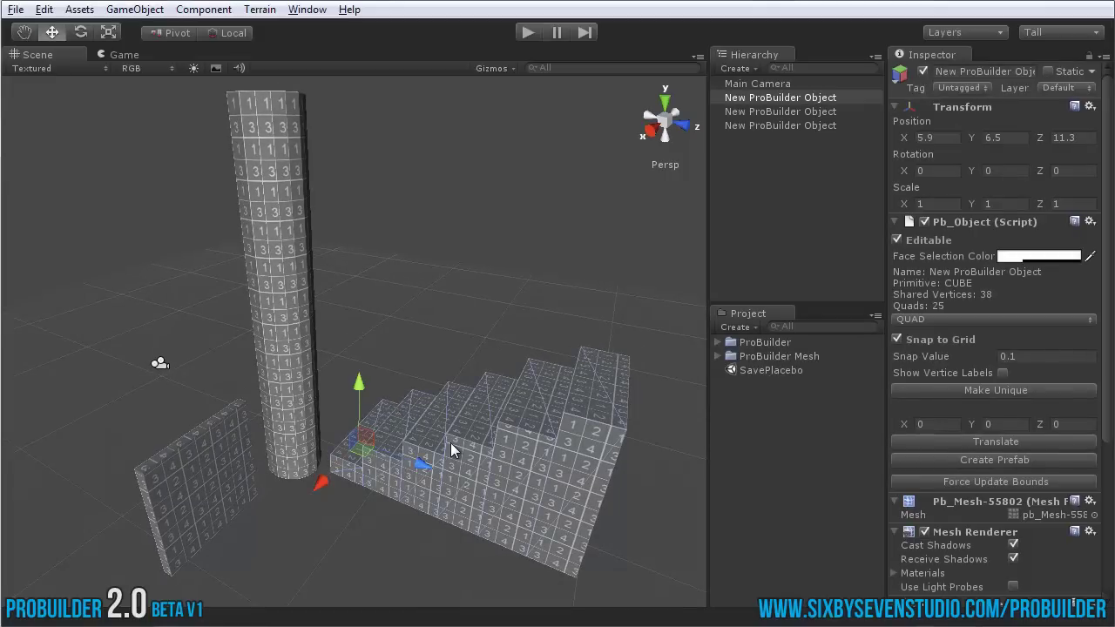
alt+drag(451, 443, 460, 451)
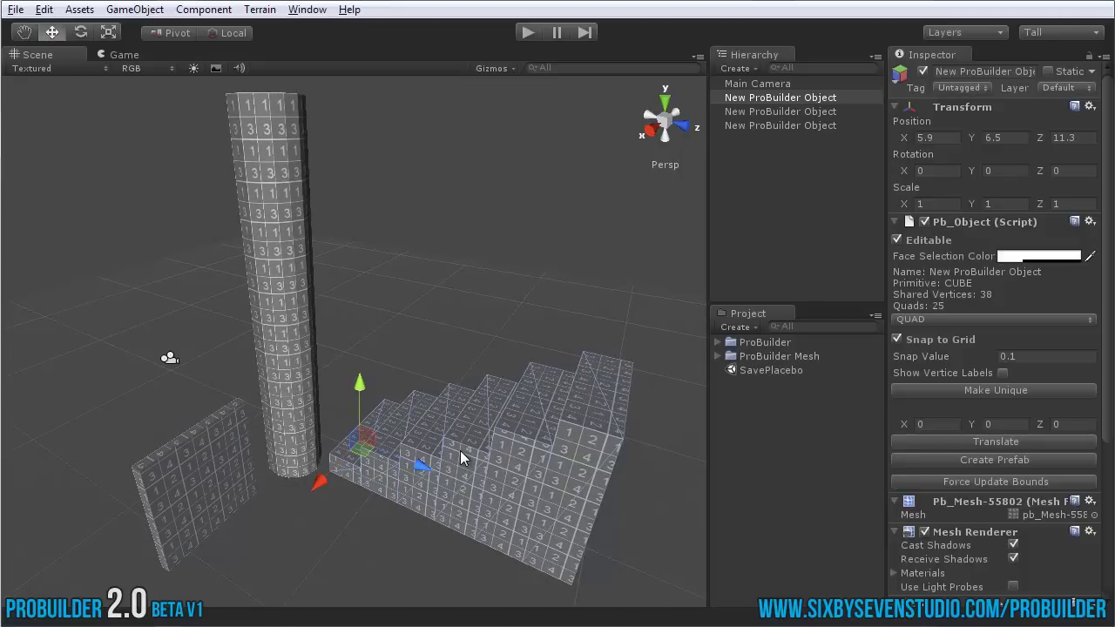
alt+drag(459, 392, 482, 389)
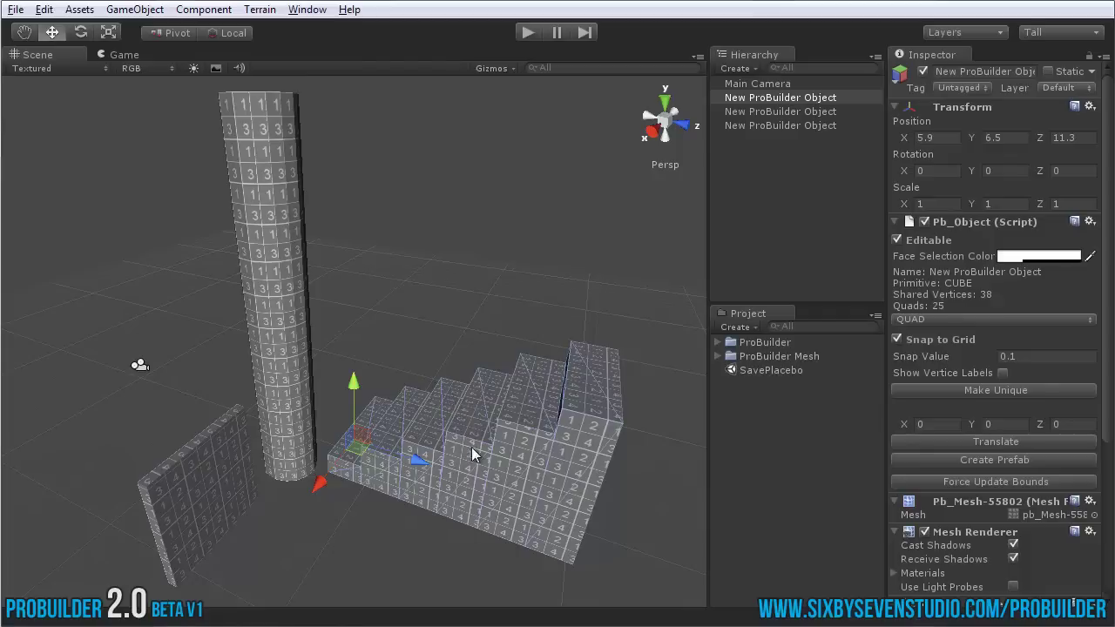
middle_drag(481, 438, 513, 430)
mouse_move(513, 431)
alt+mouse_down()
mouse_move(496, 445)
mouse_move(497, 423)
alt+mouse_up()
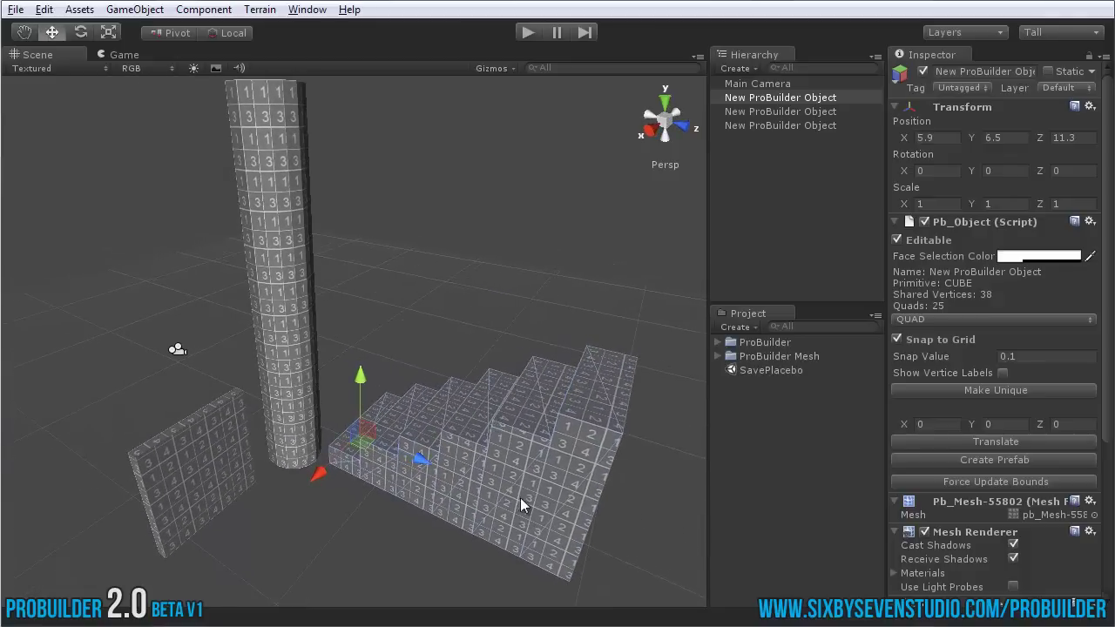
alt+drag(413, 461, 461, 459)
scroll(461, 459, up, 3)
click(273, 391)
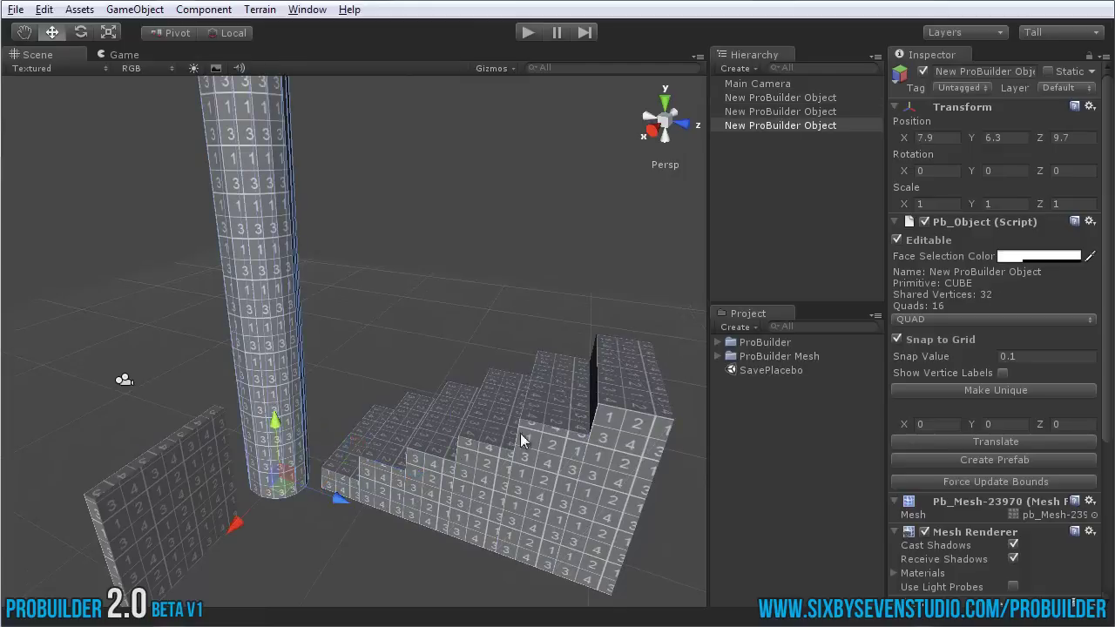
alt+drag(436, 335, 420, 355)
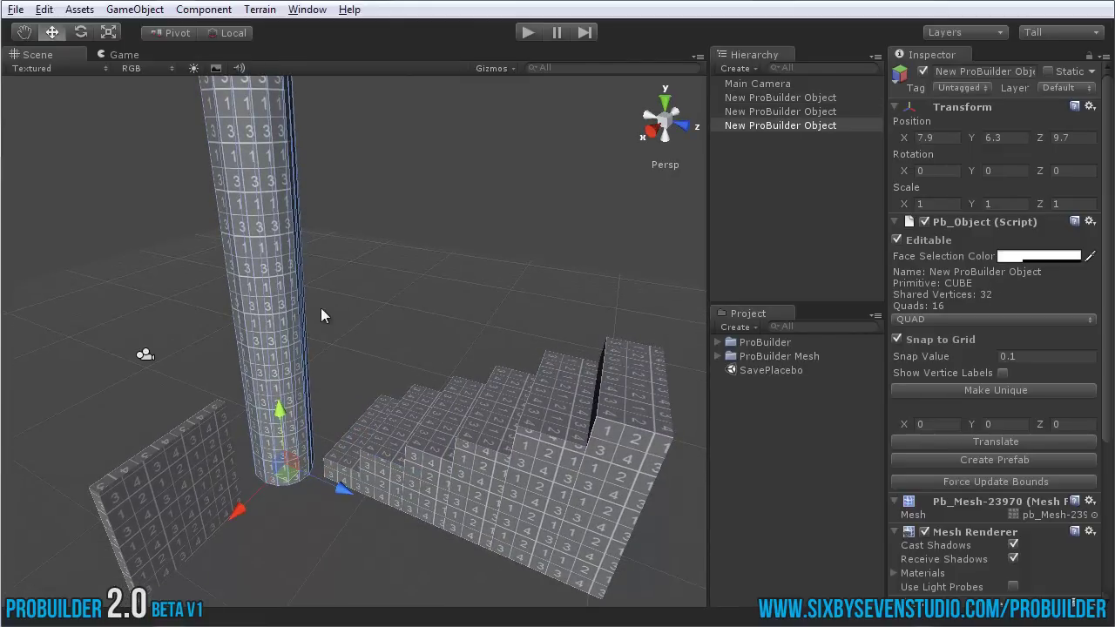
alt+drag(323, 317, 376, 375)
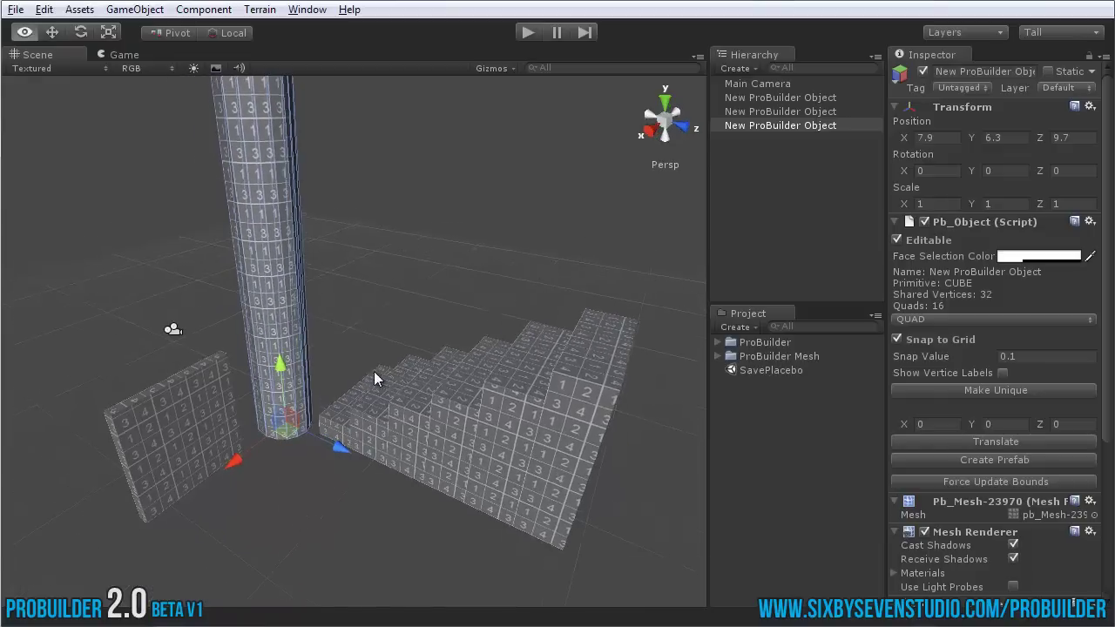
Delete the wall panel, the tall column and the staircase from the scene.
click(490, 449)
click(388, 293)
click(277, 333)
click(439, 399)
click(197, 431)
key(Delete)
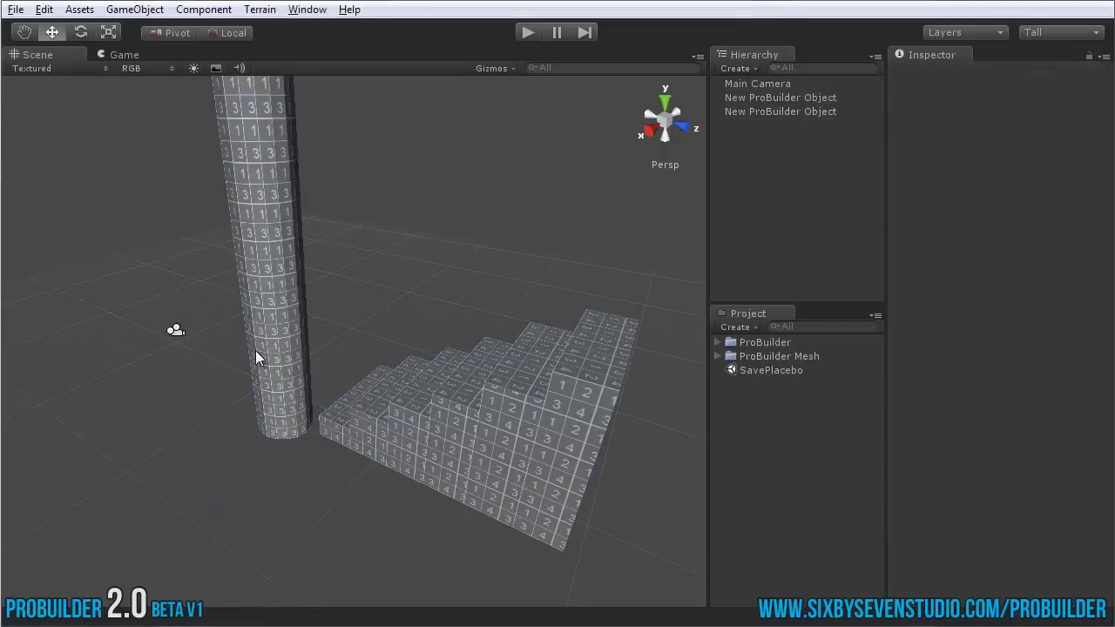
click(255, 350)
key(Delete)
click(418, 420)
key(Delete)
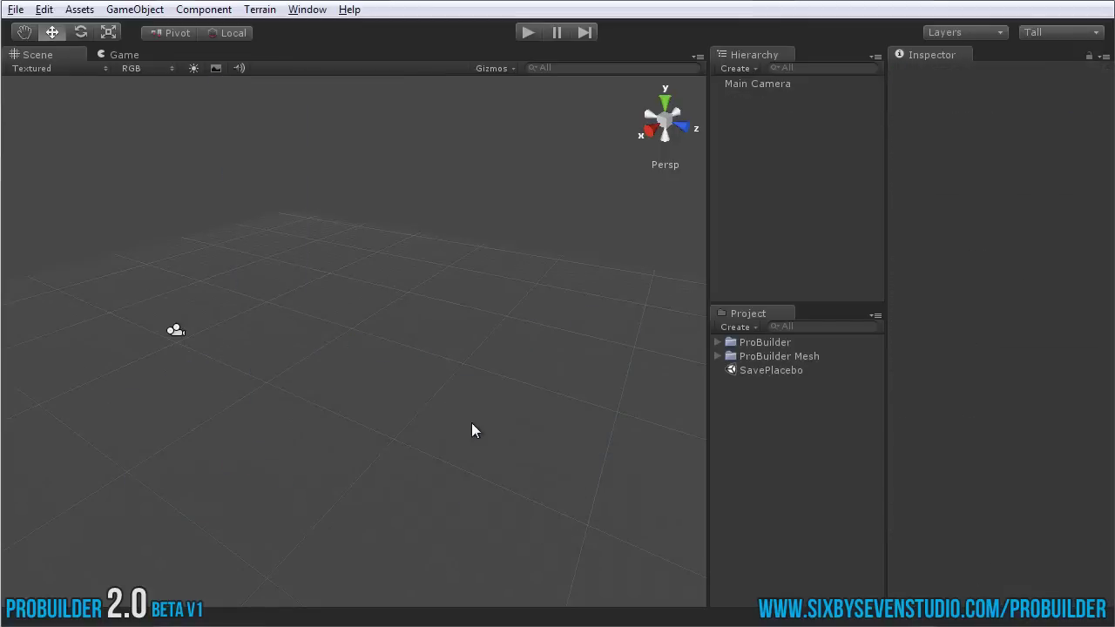
Open the ProBuilder Custom Geometry Interface and enlarge its window to show the full vertical plane vertex list.
click(310, 10)
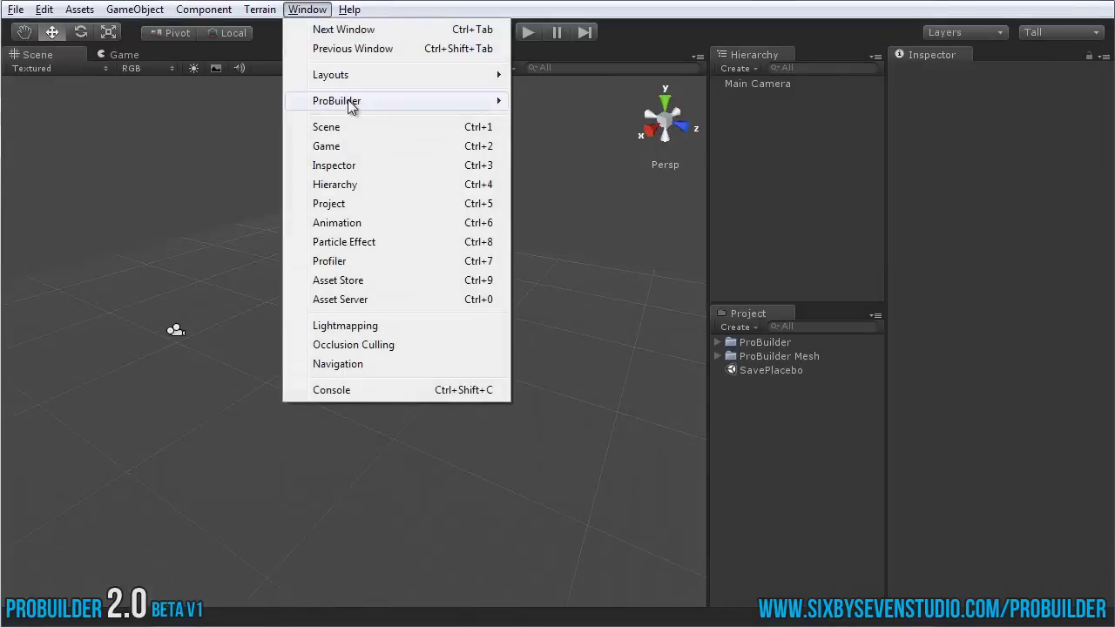
mouse_move(350, 103)
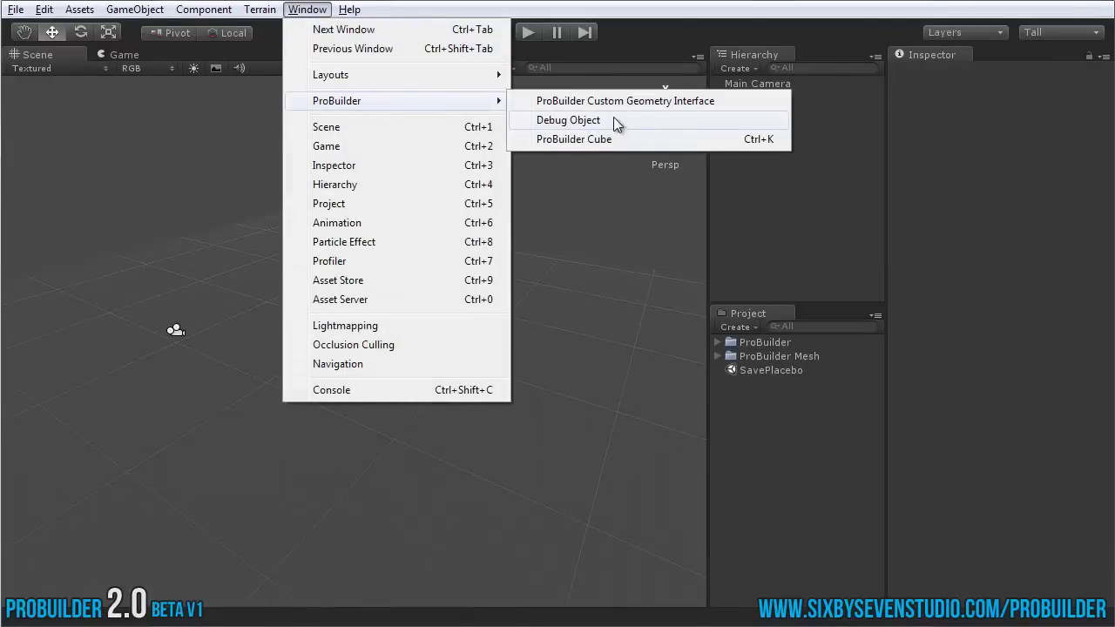
click(652, 102)
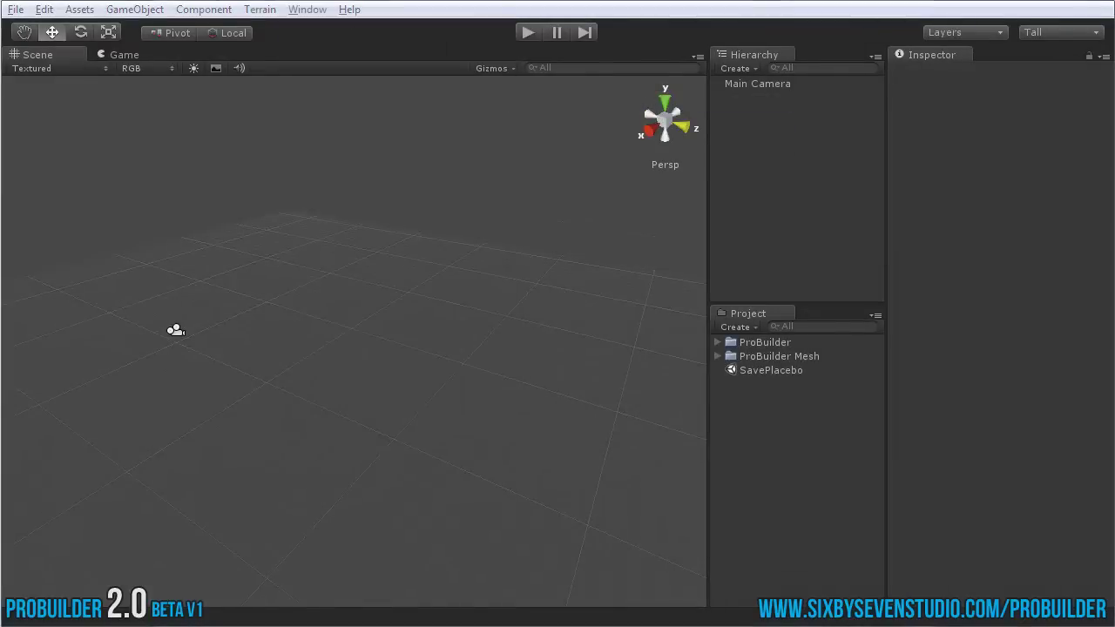
drag(100, 221, 457, 143)
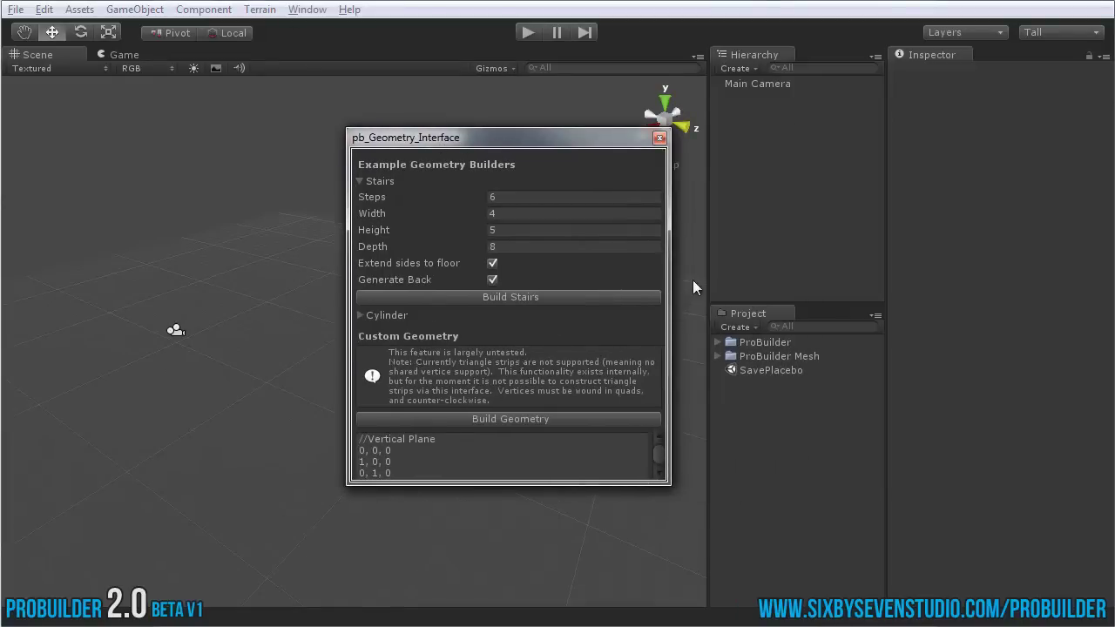
drag(666, 481, 668, 570)
drag(415, 486, 319, 449)
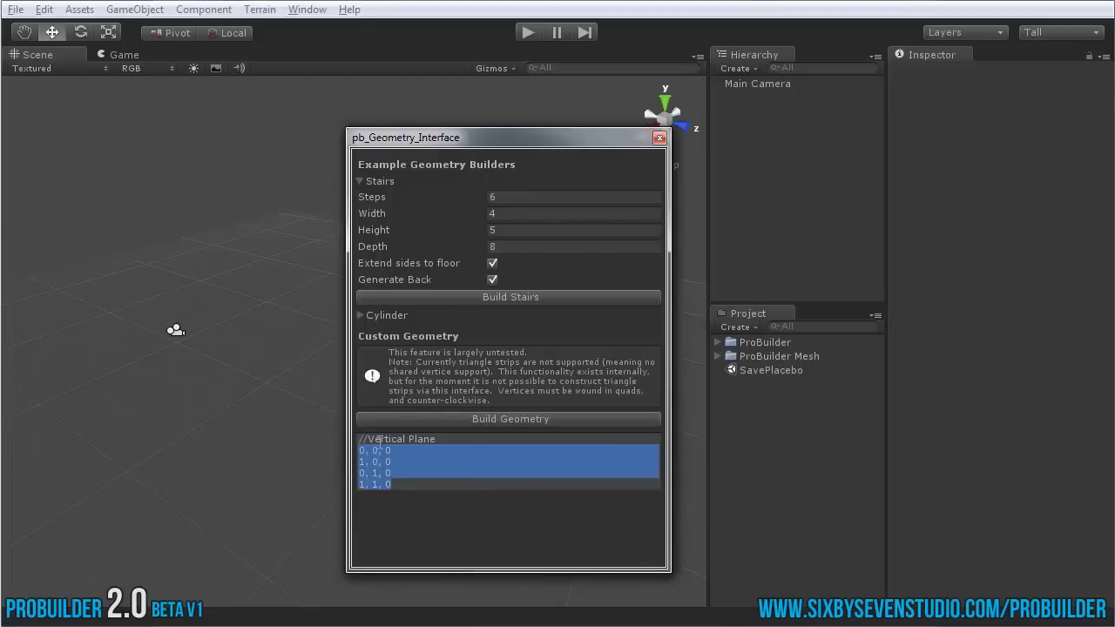
click(483, 470)
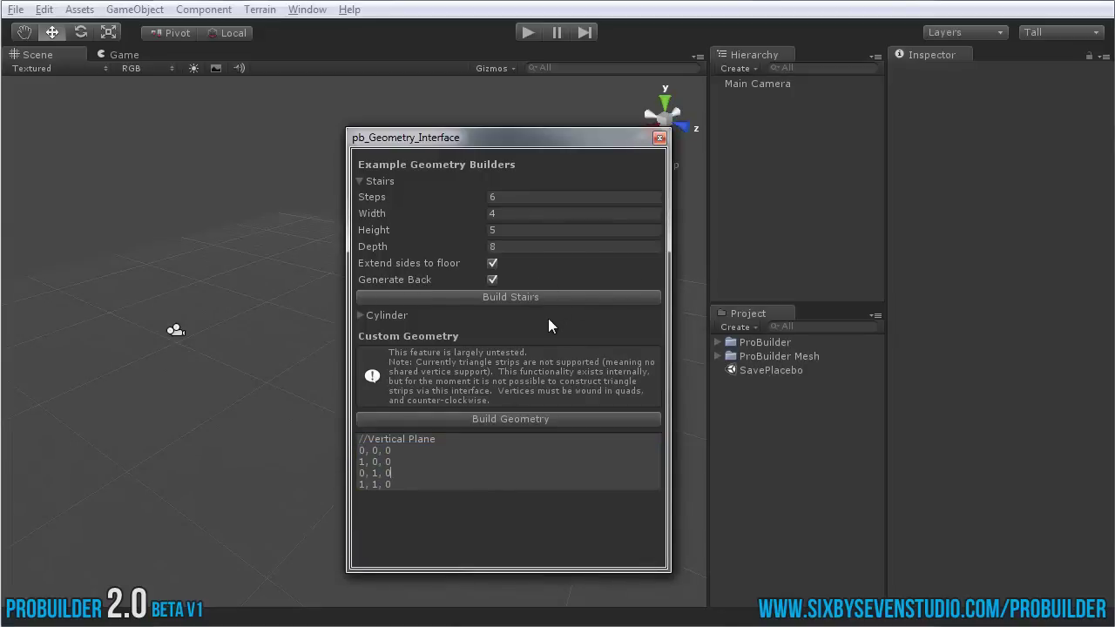
Build an example cylinder with 16 axis divisions and close the geometry interface.
click(362, 181)
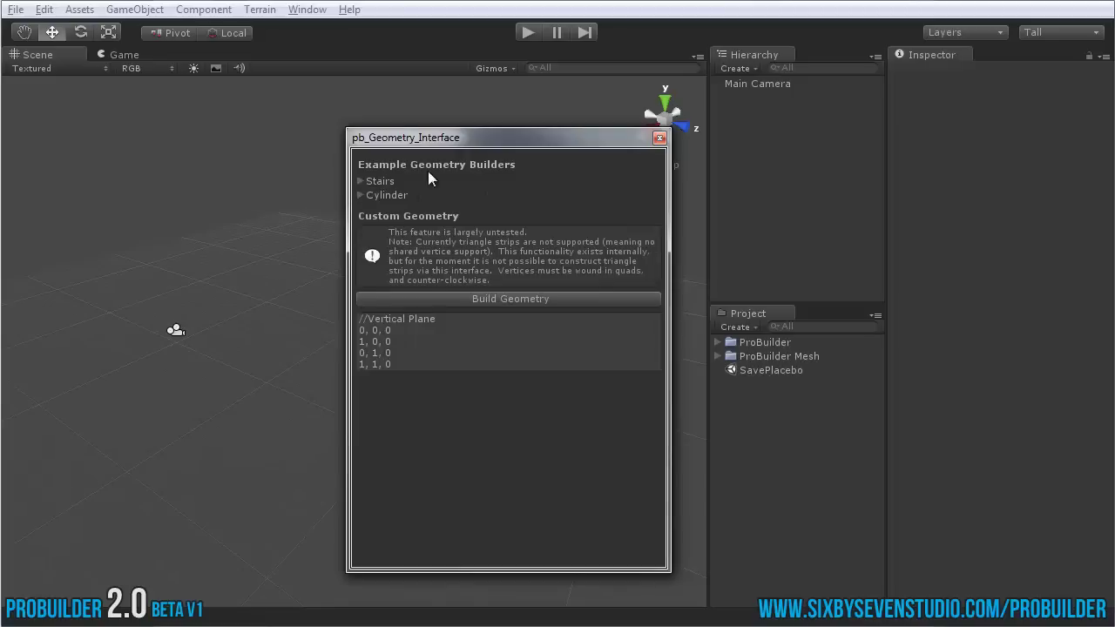
click(359, 195)
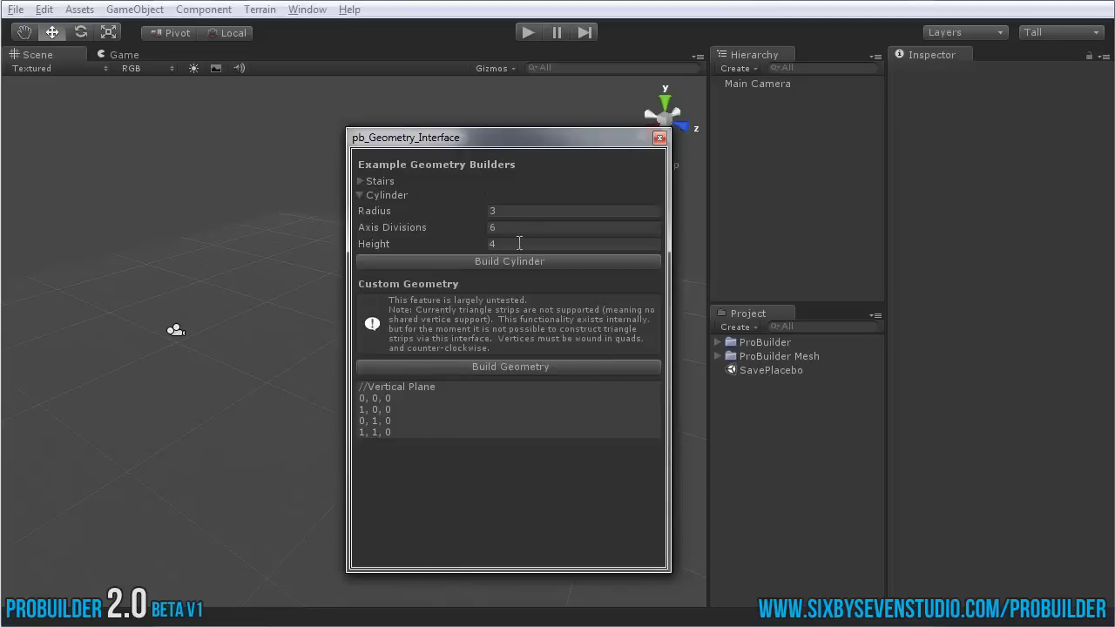
click(520, 211)
text(16)
key(Tab)
click(510, 260)
click(659, 138)
Inspect the new cylinder from above and from the side, and delete it.
alt+drag(336, 277, 503, 386)
click(499, 440)
alt+drag(499, 440, 429, 253)
scroll(396, 287, up, 3)
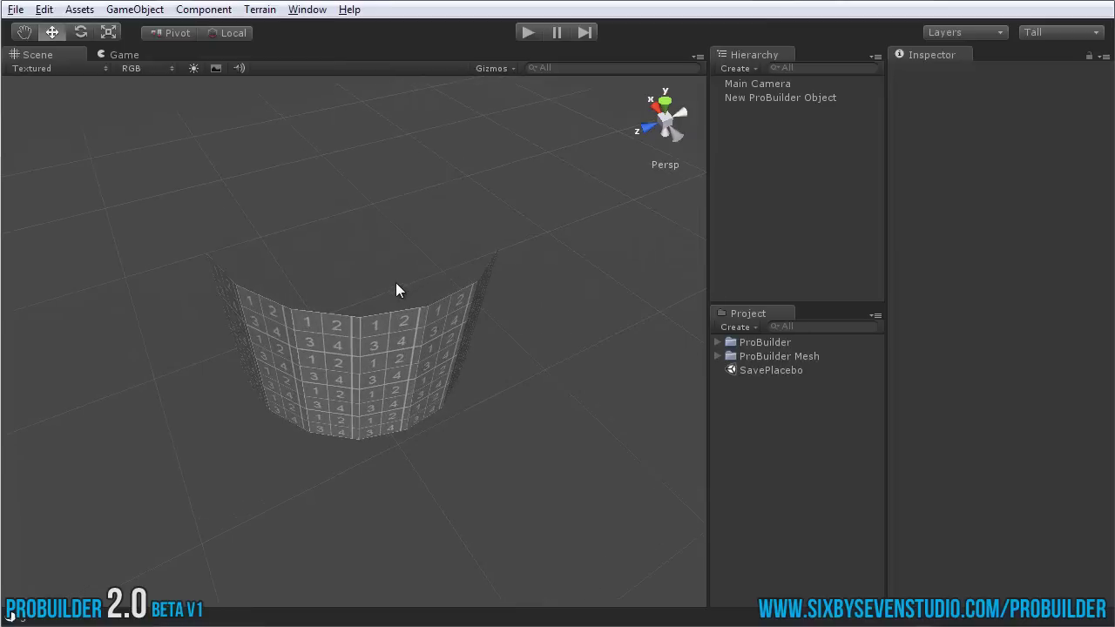
alt+drag(396, 287, 389, 393)
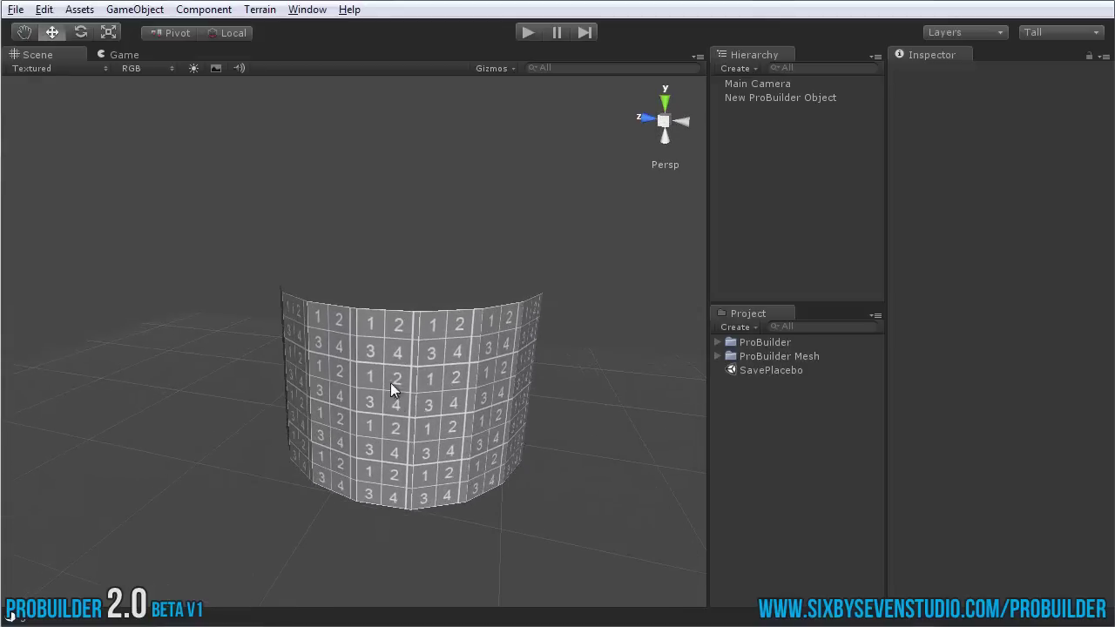
click(377, 382)
key(Delete)
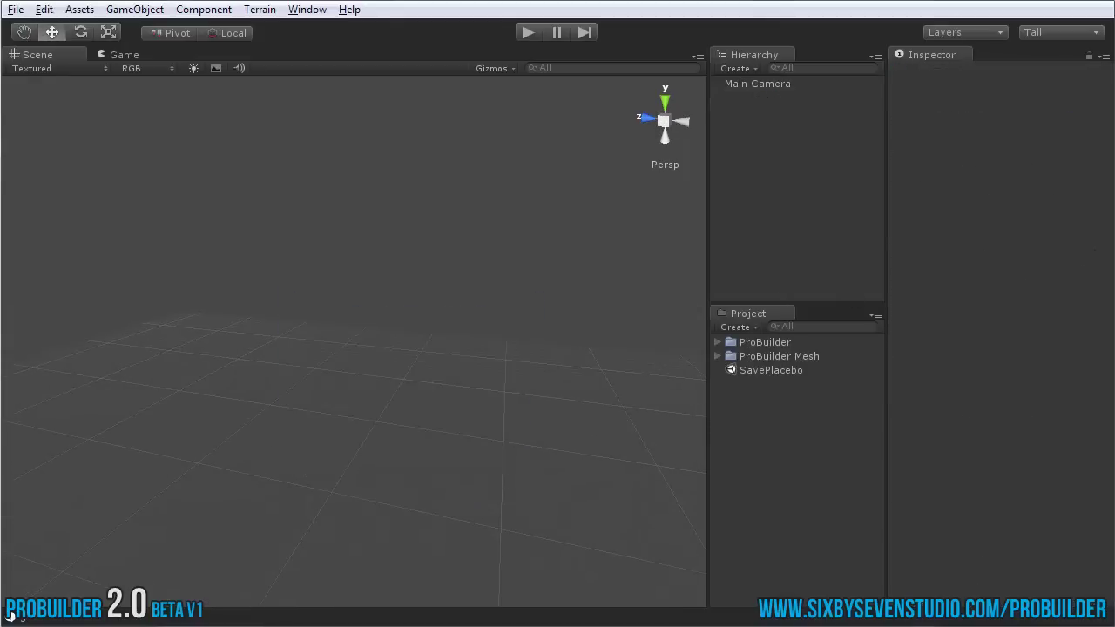
Build example stairs with 6 steps, width 4, height 5, depth 8, sides extended to the floor and a generated back.
drag(1114, 105, 710, 110)
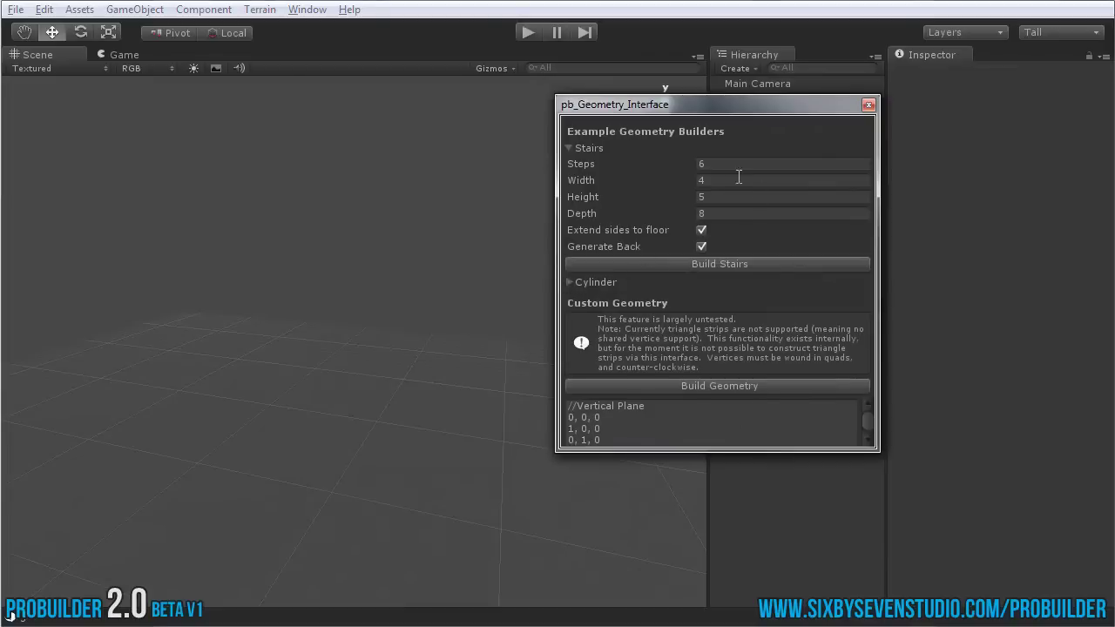
drag(708, 108, 651, 116)
click(651, 174)
click(671, 186)
click(657, 206)
click(667, 223)
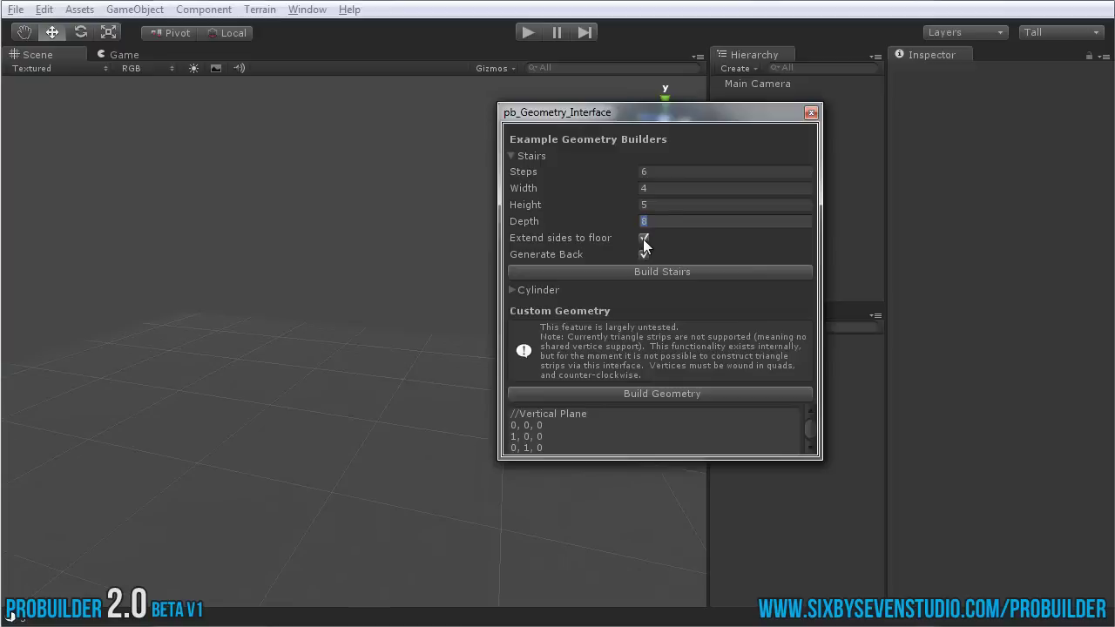
click(659, 270)
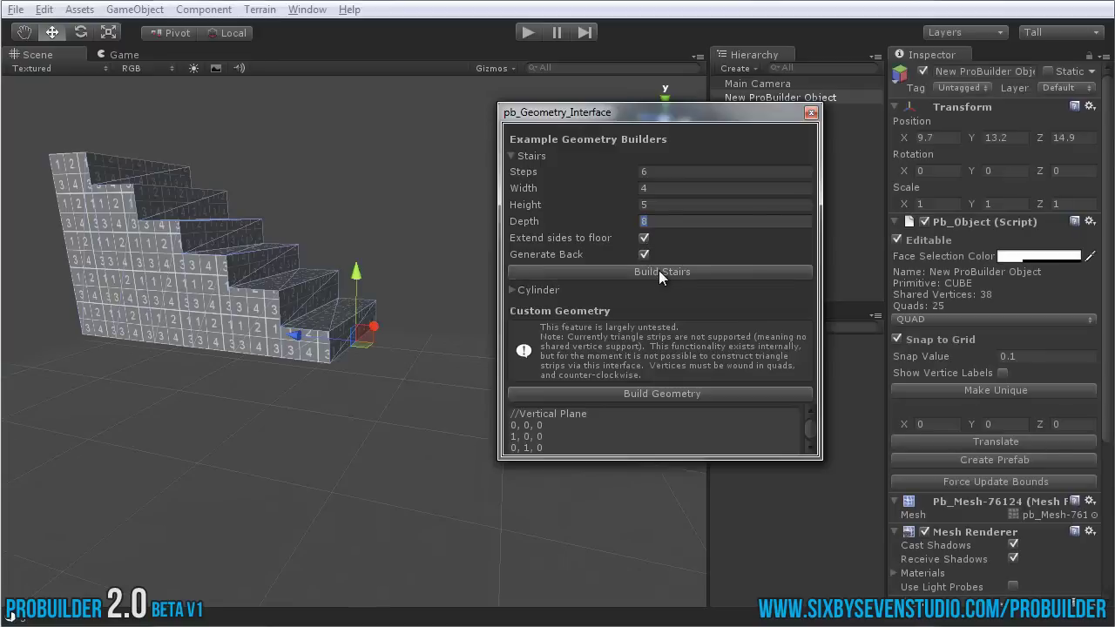
Build a second staircase with 24 steps, width 8, height 2 and depth 4.
middle_drag(178, 233, 323, 283)
alt+drag(323, 283, 178, 261)
click(663, 172)
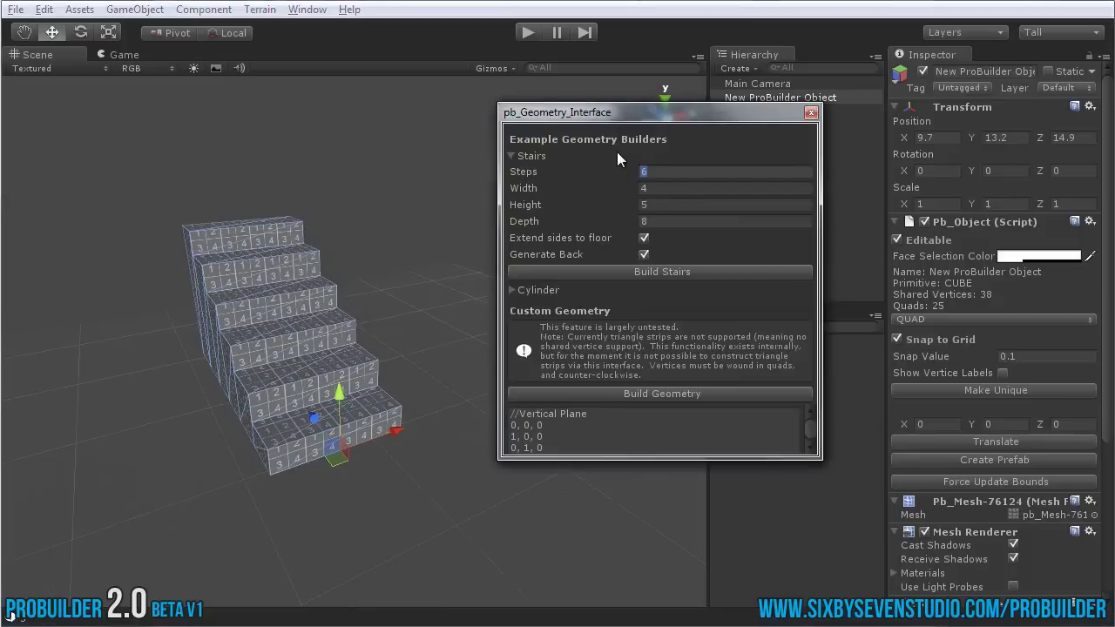
key(Tab)
text(8)
key(Tab)
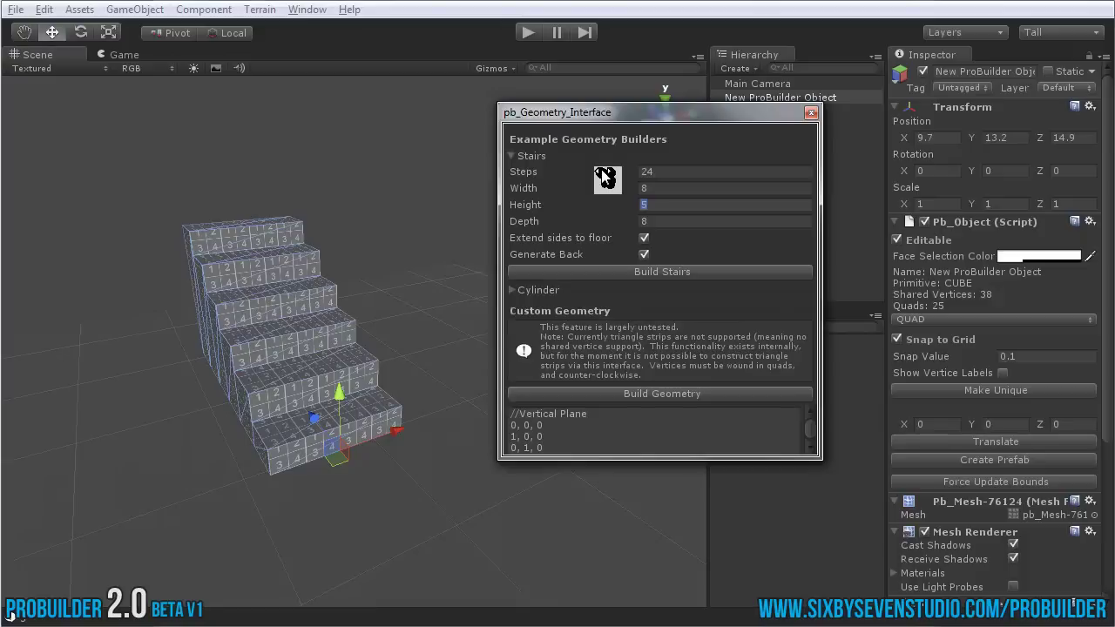
text(2)
key(Tab)
text(4)
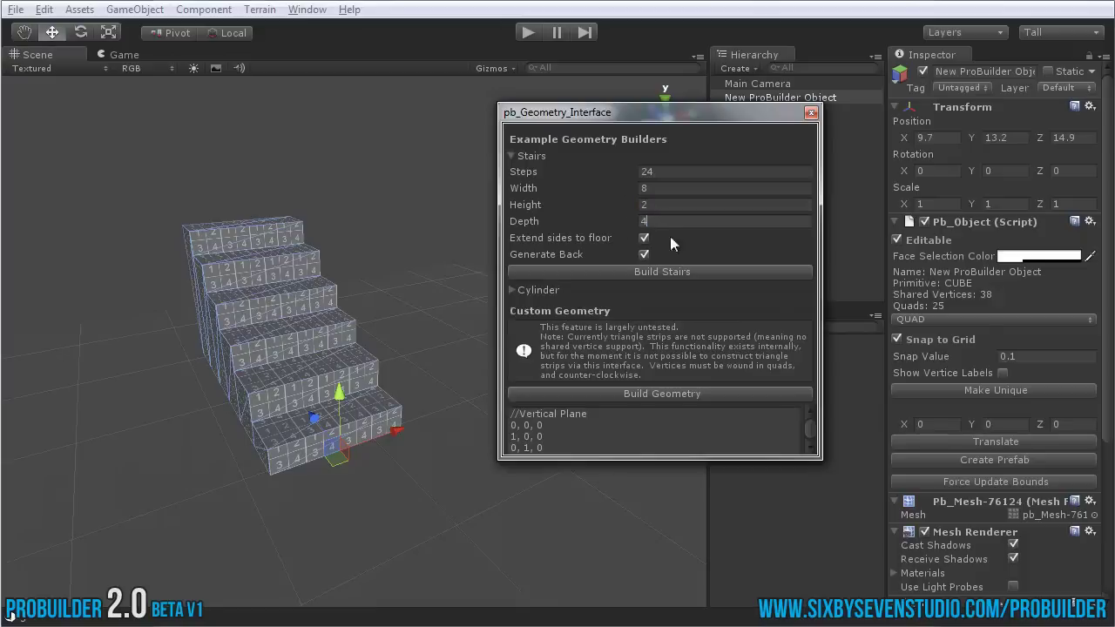
click(676, 271)
Close the geometry interface and move the 24-step staircase beside the six-step one.
alt+drag(301, 332, 357, 379)
middle_drag(356, 378, 255, 356)
scroll(254, 354, up, 3)
alt+drag(165, 264, 342, 298)
click(811, 112)
middle_drag(197, 328, 284, 321)
drag(318, 328, 636, 419)
click(518, 408)
alt+drag(519, 408, 314, 294)
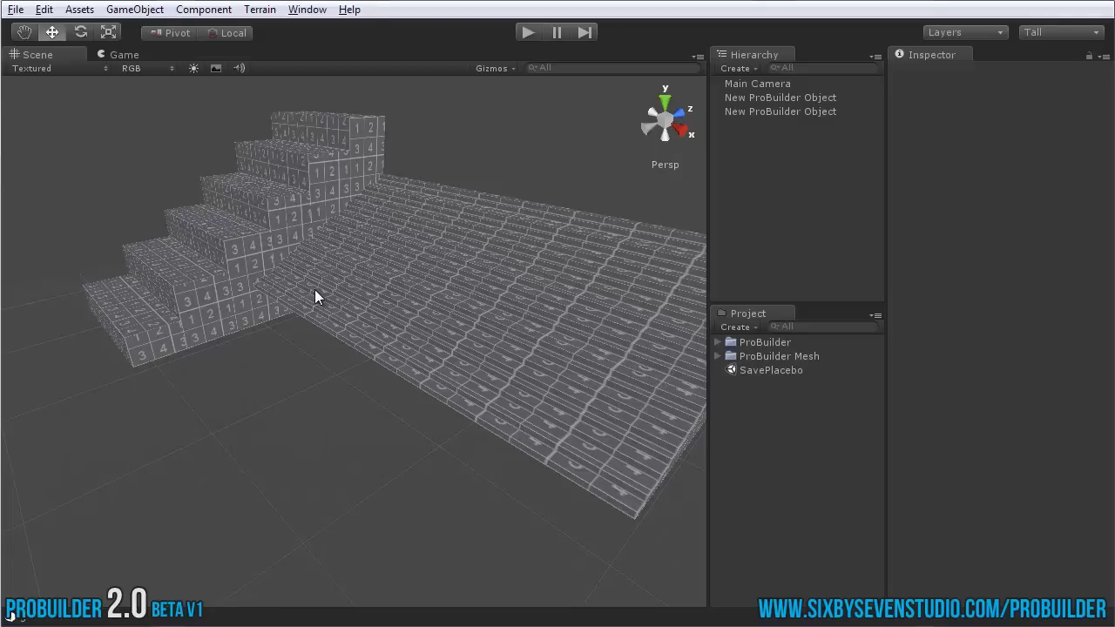
Create a ProBuilder cube and move it in front of the stairs, to about X 16.4, Y 15.1, Z 15.8.
key(ctrl+k)
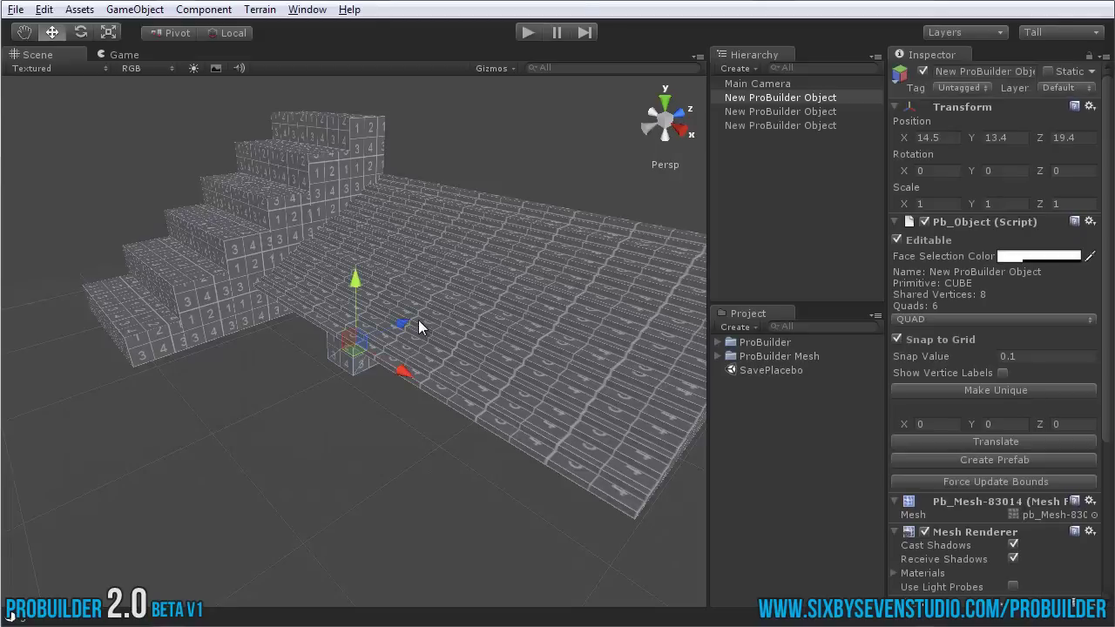
drag(416, 327, 340, 333)
drag(239, 364, 375, 415)
alt+drag(542, 450, 348, 365)
alt+drag(434, 341, 527, 360)
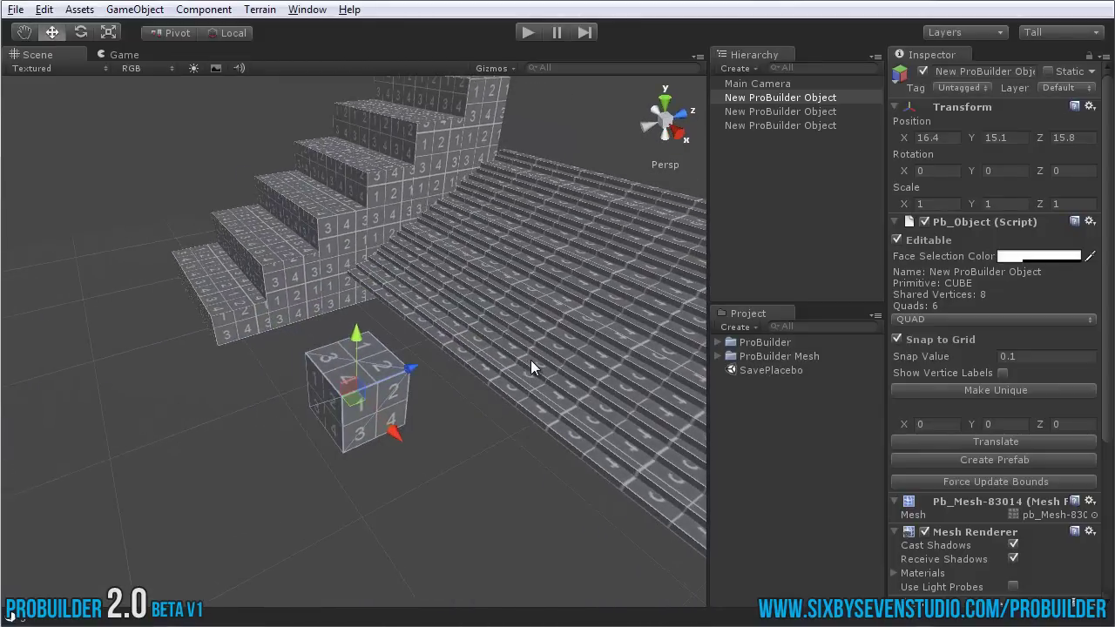
Stretch the cube into a larger box by moving its faces.
click(484, 441)
alt+drag(336, 290, 426, 409)
click(444, 442)
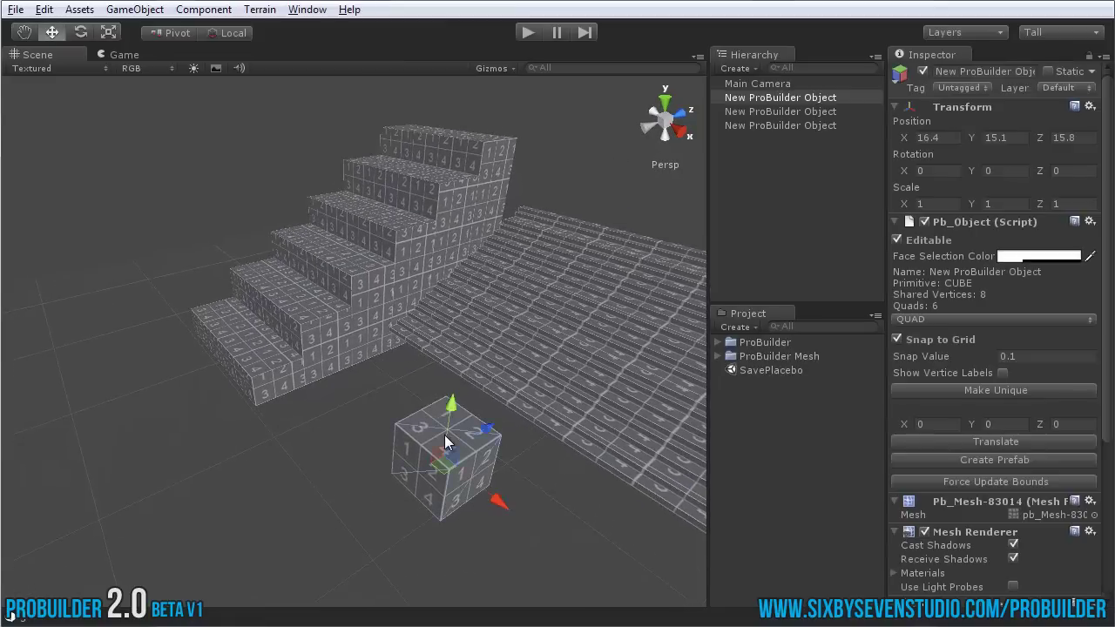
middle_drag(386, 420, 339, 399)
scroll(339, 400, up, 2)
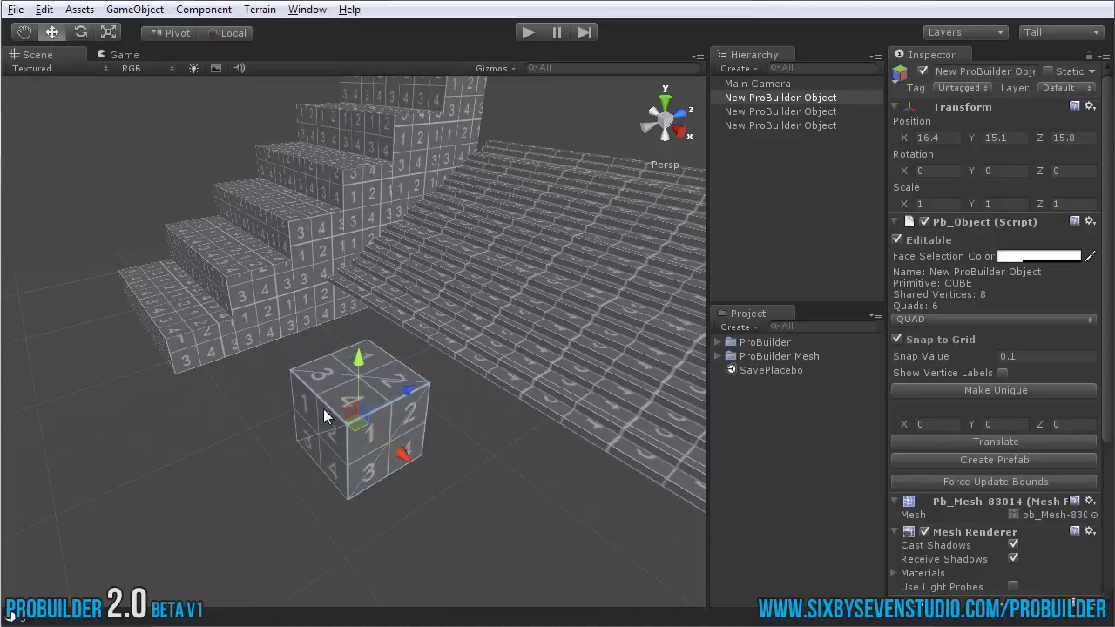
click(331, 384)
alt+drag(481, 464, 294, 339)
click(329, 346)
alt+drag(426, 377, 217, 410)
Select two non-adjacent side faces on the six-step staircase for editing.
middle_drag(216, 410, 335, 360)
scroll(336, 361, down, 2)
click(264, 263)
alt+drag(264, 262, 380, 298)
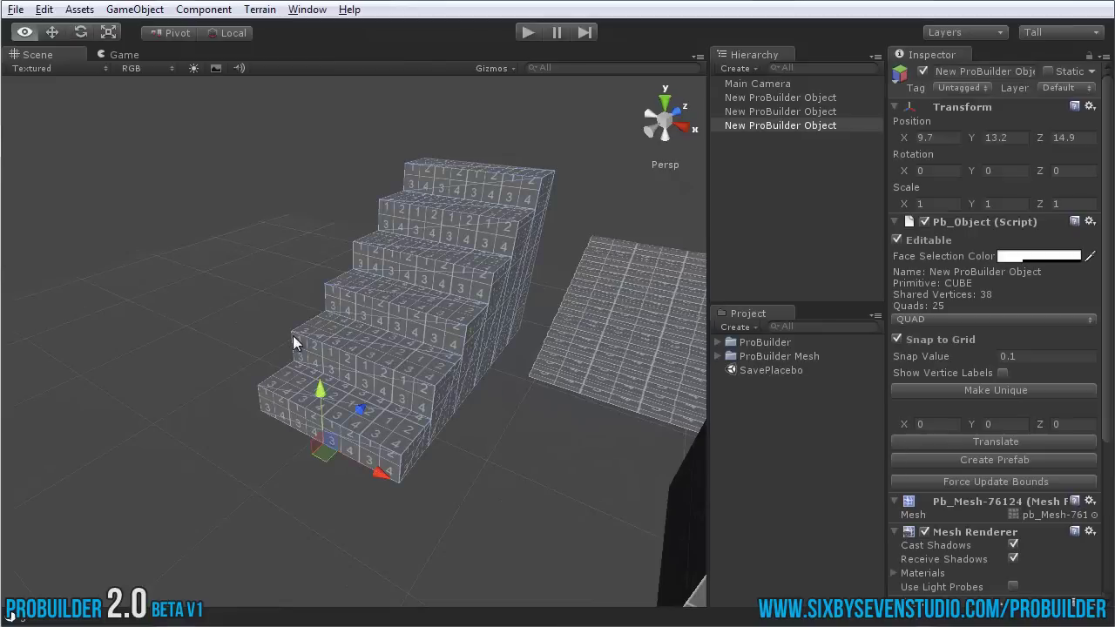
alt+drag(297, 346, 224, 346)
click(223, 340)
alt+drag(410, 363, 148, 320)
click(183, 314)
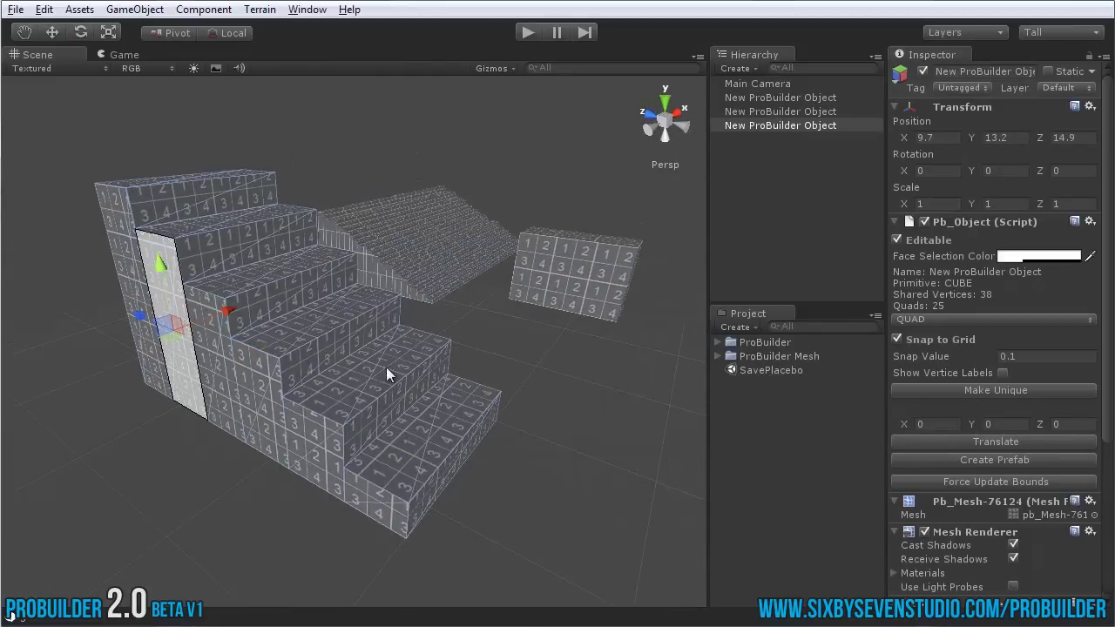
shift+click(253, 401)
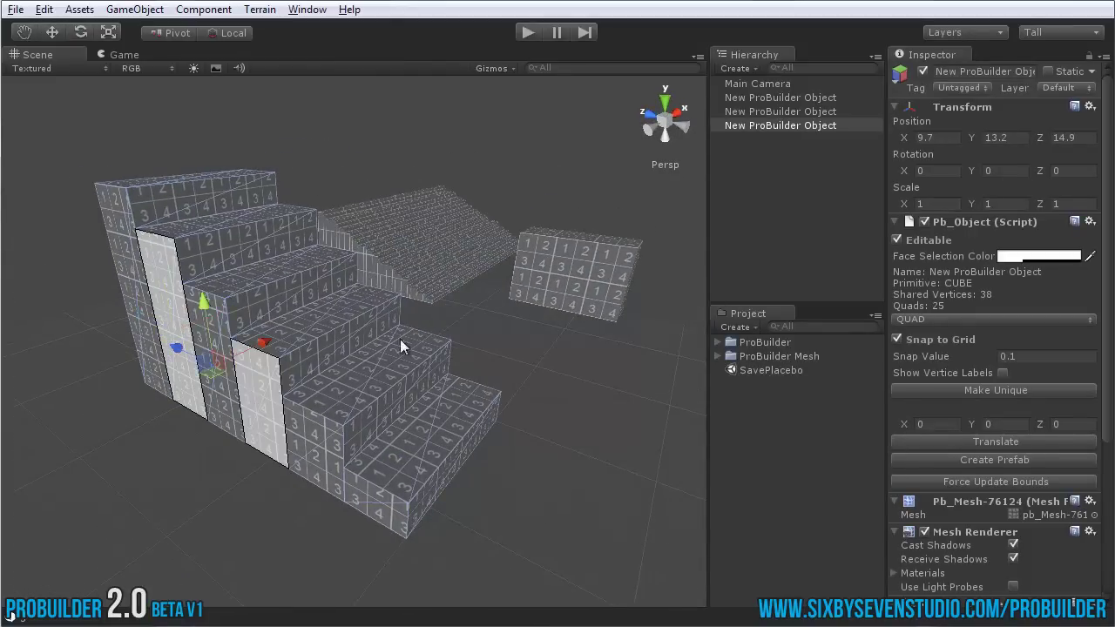
Try pulling only the two selected side faces outward from the staircase, and undo the move.
alt+drag(399, 334, 353, 343)
drag(283, 333, 223, 358)
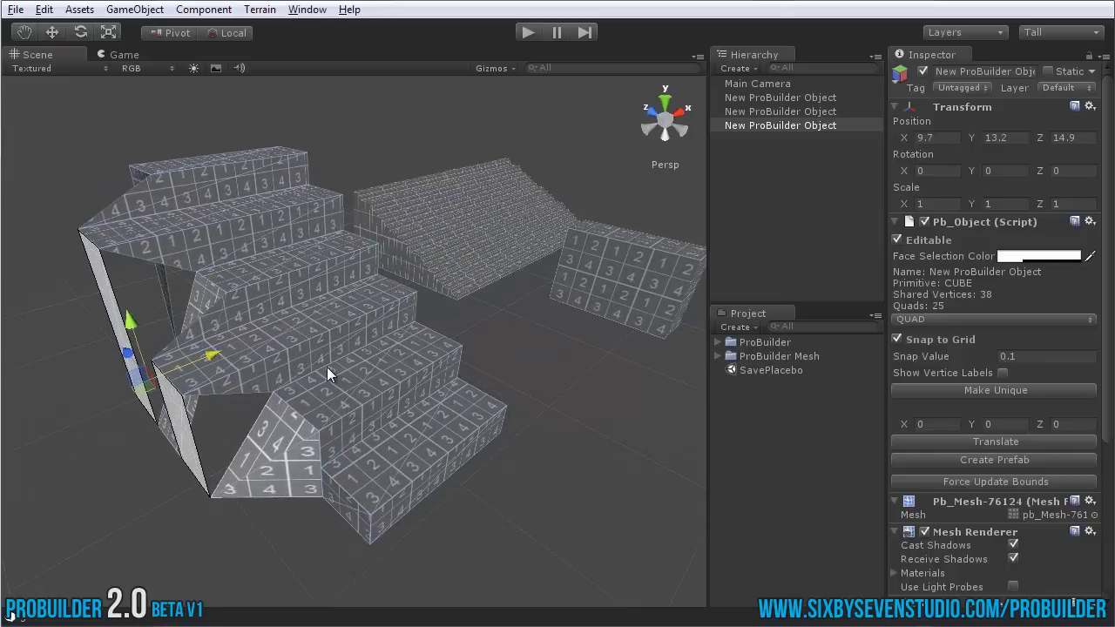
key(ctrl+z)
Add the remaining side faces to the selection and pull that whole side outward to widen the six-step staircase.
alt+drag(301, 431, 356, 421)
shift+click(218, 410)
shift+click(321, 440)
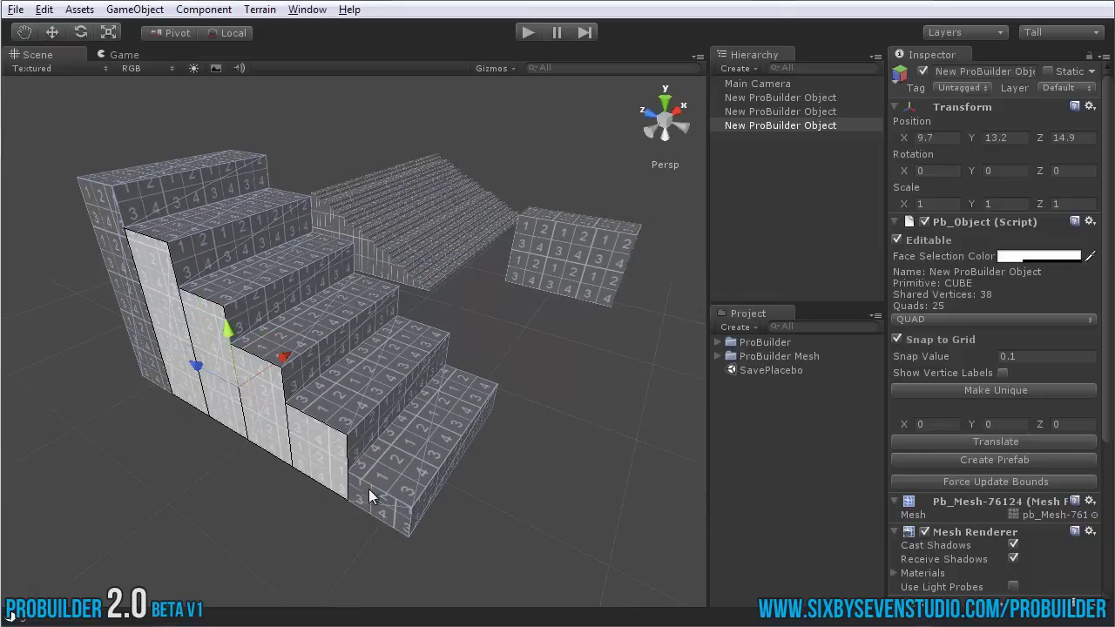
shift+click(87, 305)
alt+drag(144, 291, 441, 378)
Lower the second tread from the bottom of the widened staircase by moving its face down.
click(356, 367)
drag(343, 315, 346, 337)
alt+drag(464, 340, 188, 353)
alt+drag(547, 311, 403, 353)
alt+drag(388, 391, 507, 395)
alt+drag(228, 387, 671, 392)
alt+drag(374, 393, 409, 474)
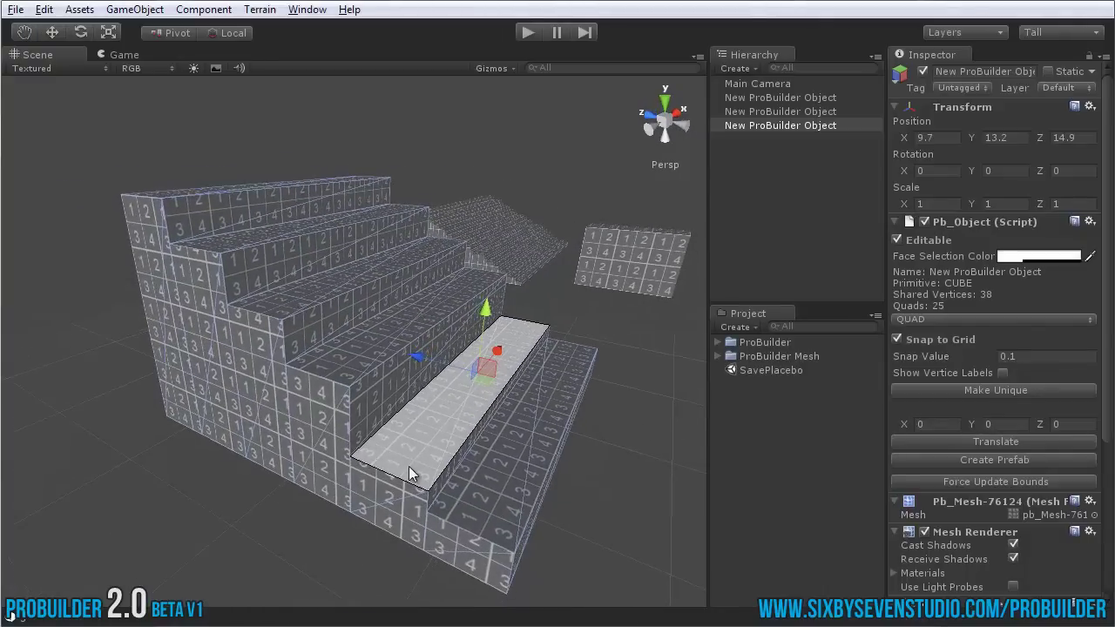
Lower the third tread from the bottom of the staircase slightly.
click(343, 363)
alt+drag(349, 428, 381, 381)
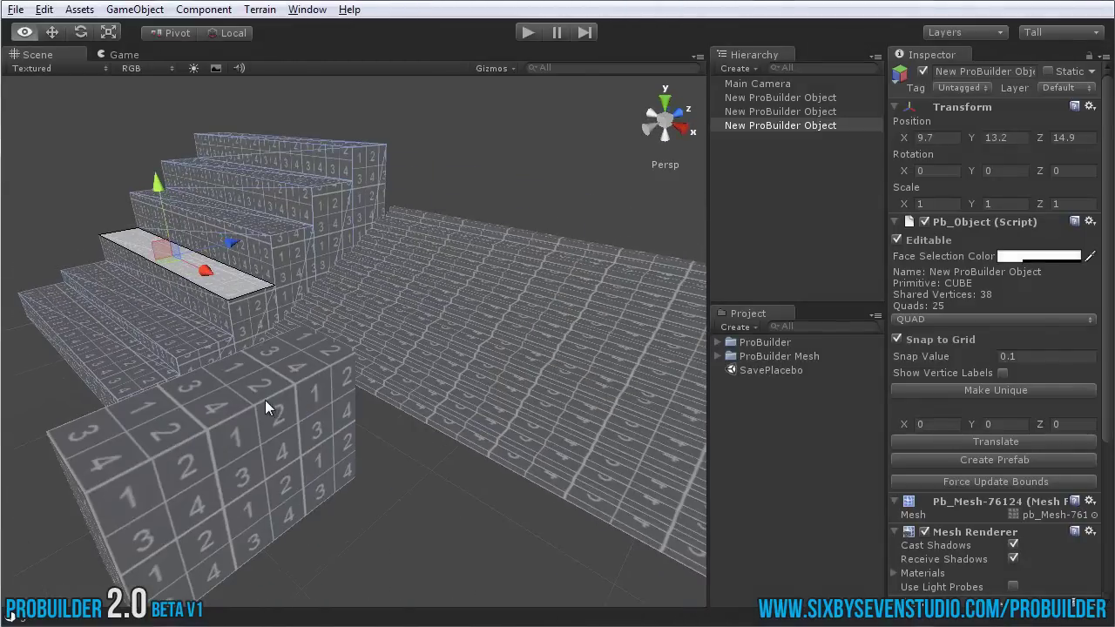
alt+drag(265, 401, 341, 389)
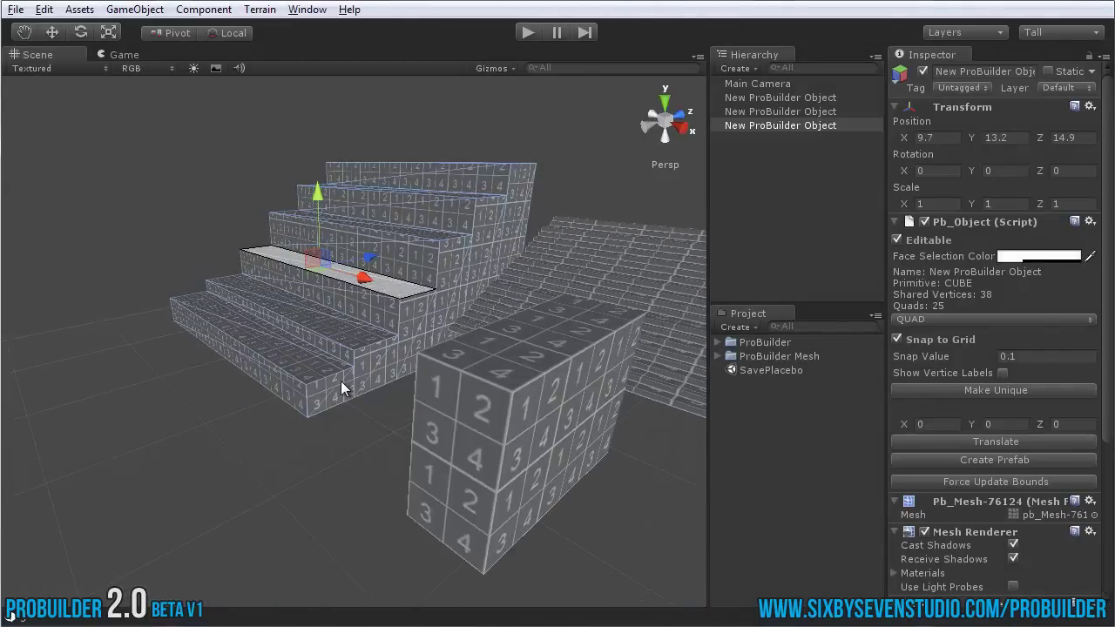
Move the box's end face along its length and raise its top face to make the box taller.
click(507, 398)
alt+drag(521, 408, 536, 460)
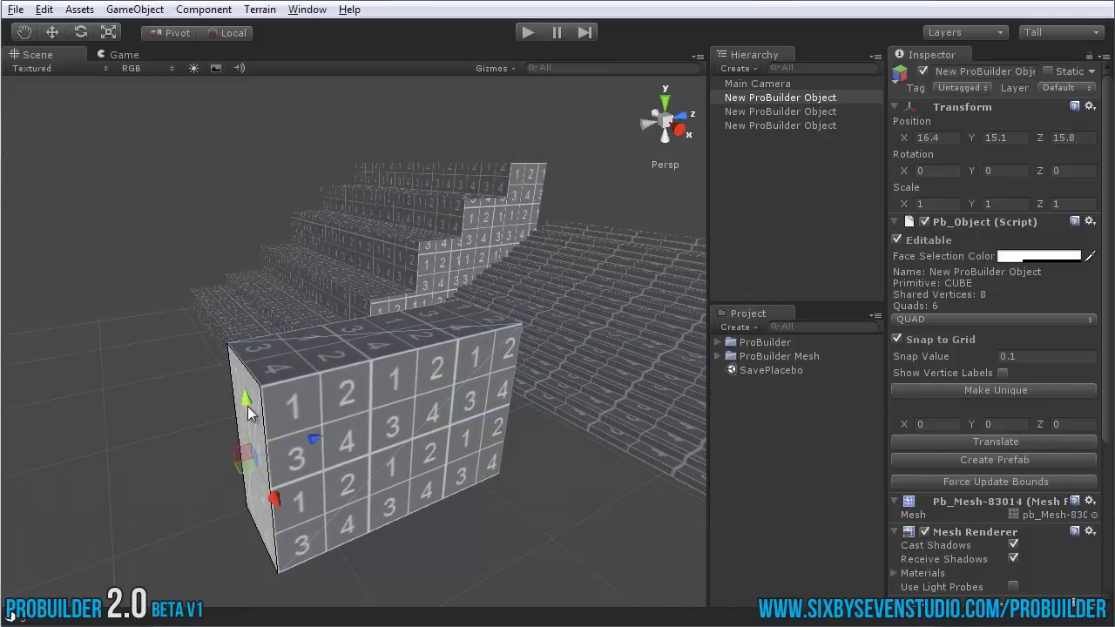
alt+drag(266, 468, 329, 456)
drag(398, 406, 429, 383)
click(423, 308)
alt+drag(422, 307, 413, 392)
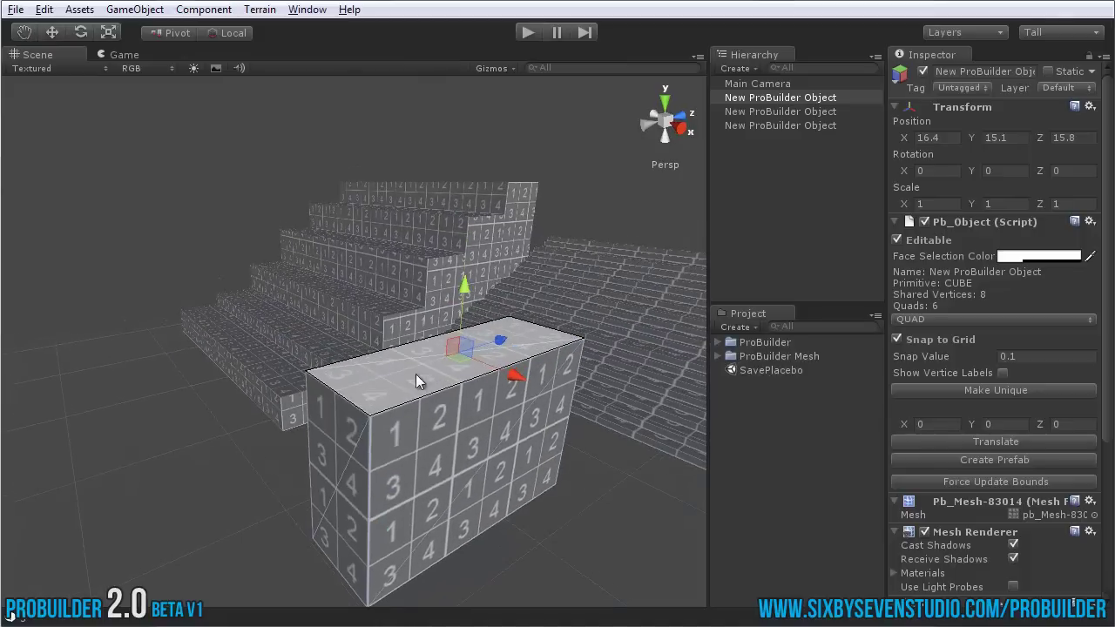
drag(465, 290, 468, 227)
scroll(433, 423, down, 3)
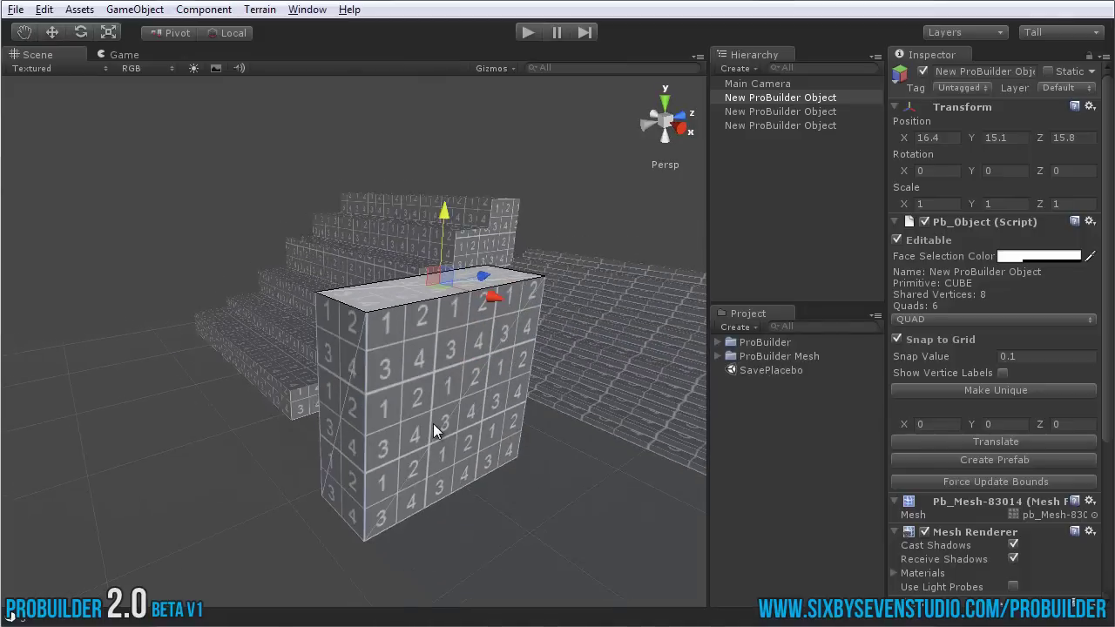
Examine the edited six-step staircase and the box from several angles, and clear the selection.
alt+drag(433, 423, 452, 342)
click(350, 279)
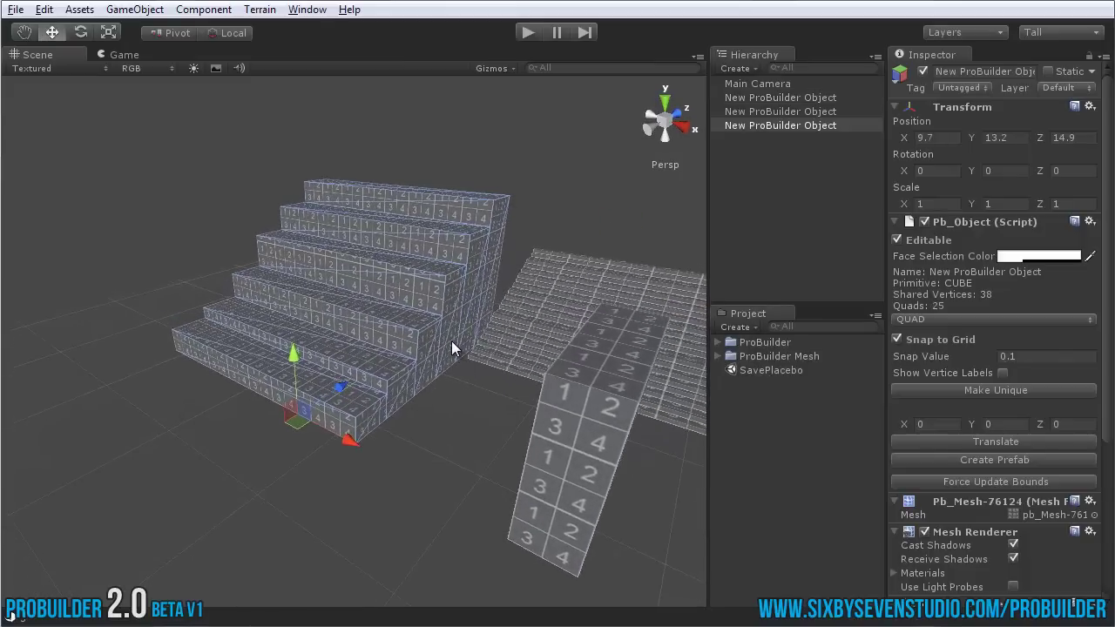
alt+drag(249, 287, 338, 303)
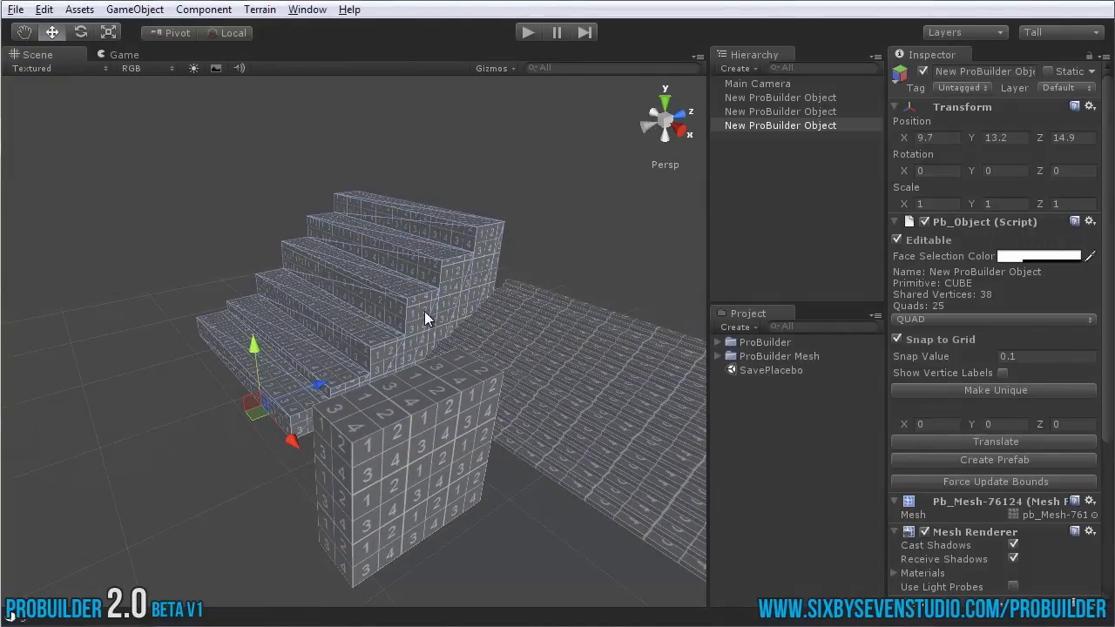
mouse_move(476, 340)
alt+mouse_down()
mouse_move(462, 344)
mouse_move(513, 354)
mouse_move(486, 346)
alt+mouse_up()
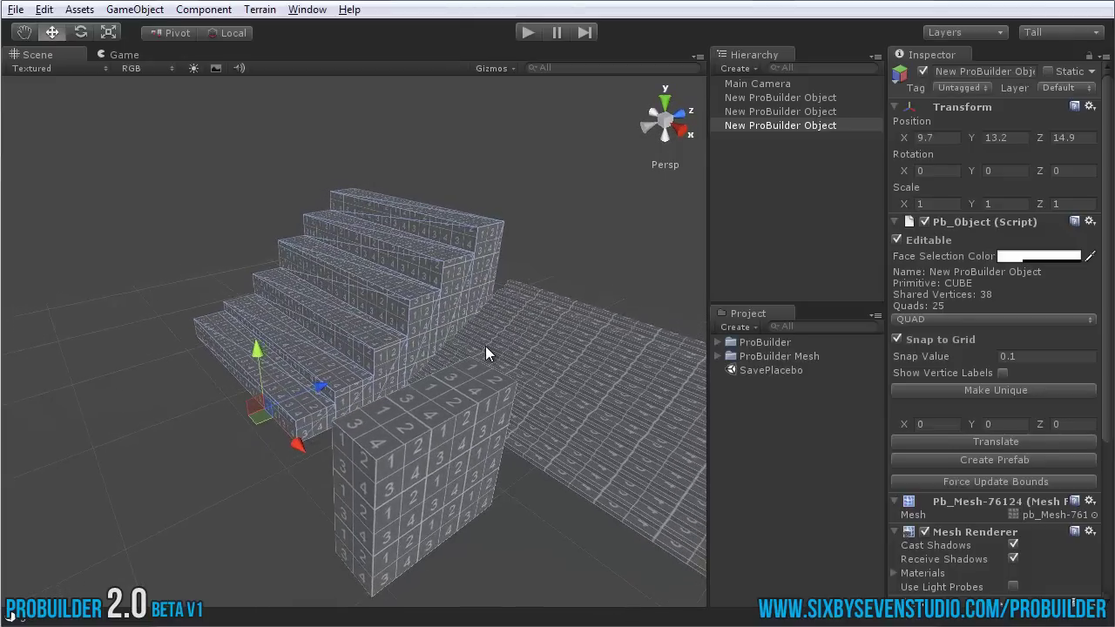
alt+drag(528, 401, 619, 373)
click(619, 373)
middle_drag(619, 373, 556, 382)
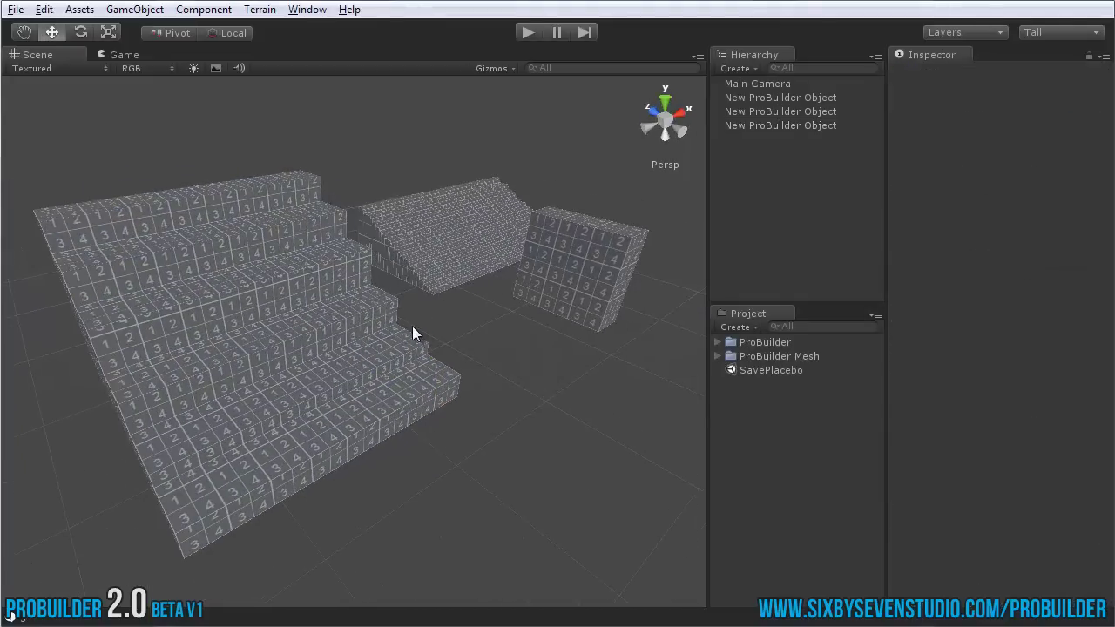
alt+drag(412, 328, 440, 314)
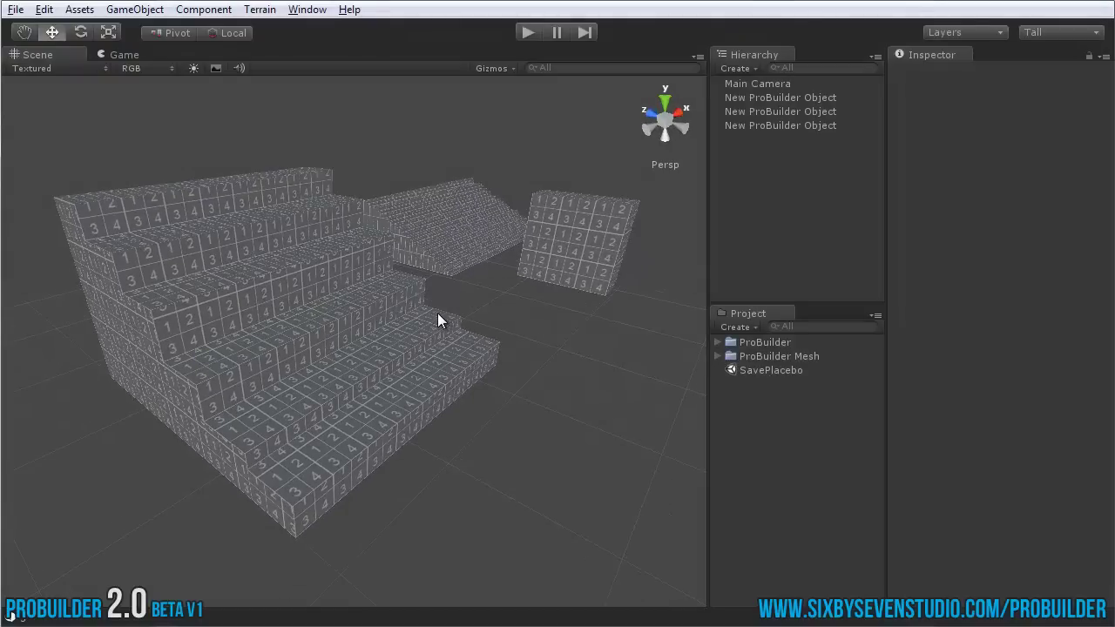